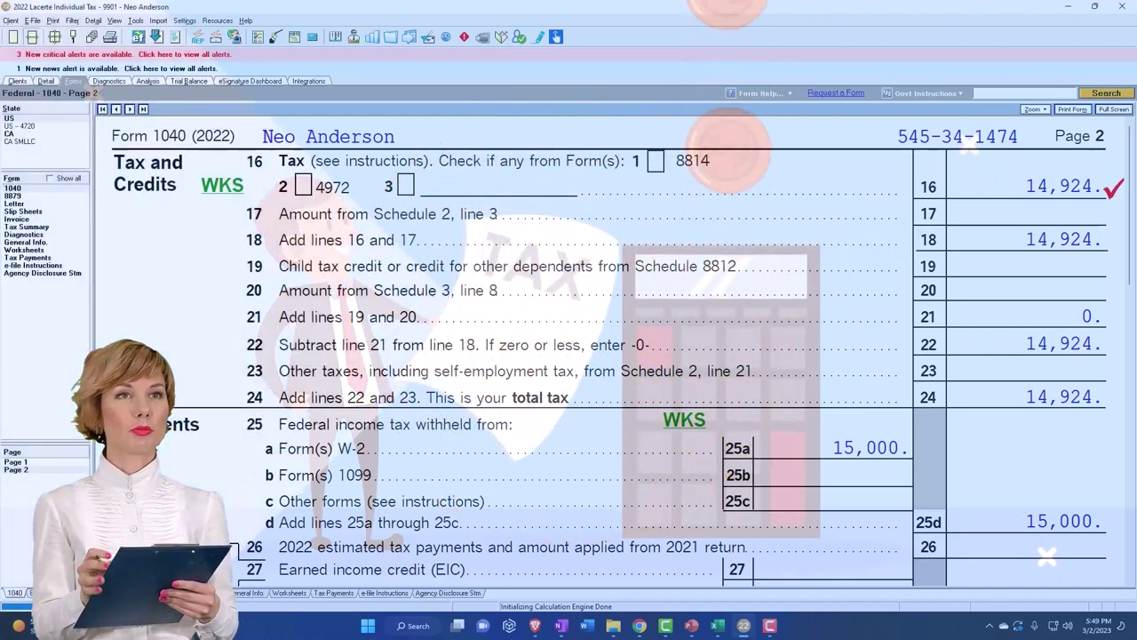
# Switch to the PowerPoint deck on dividends and show slide 20.
pyautogui.hotkey('alt', 'Tab')
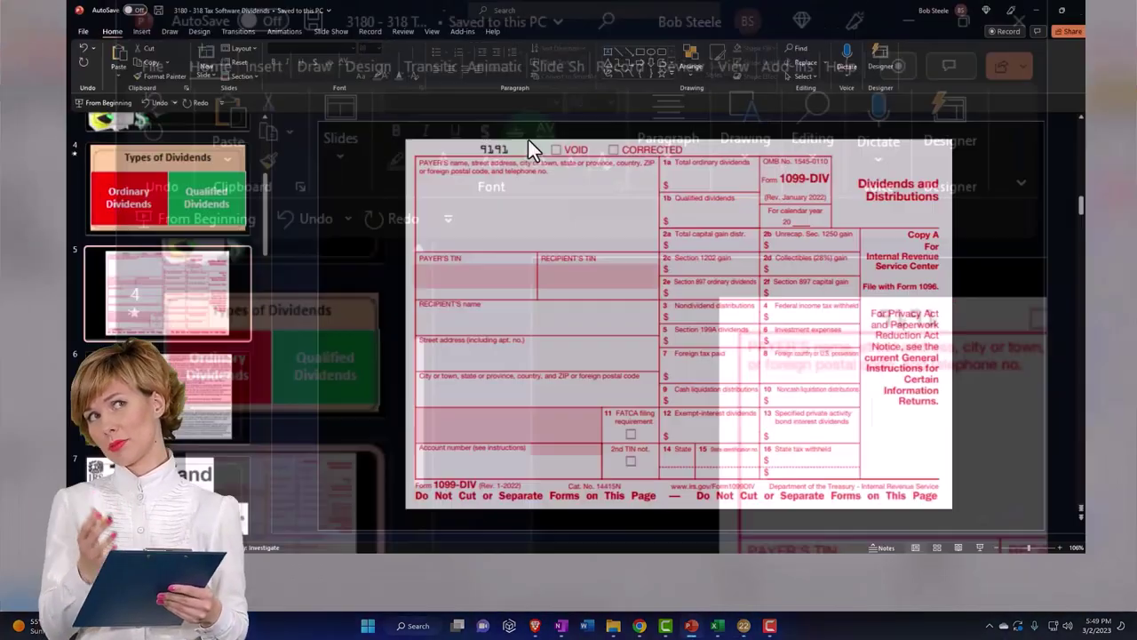
pyautogui.scroll(-15, 113, 355)
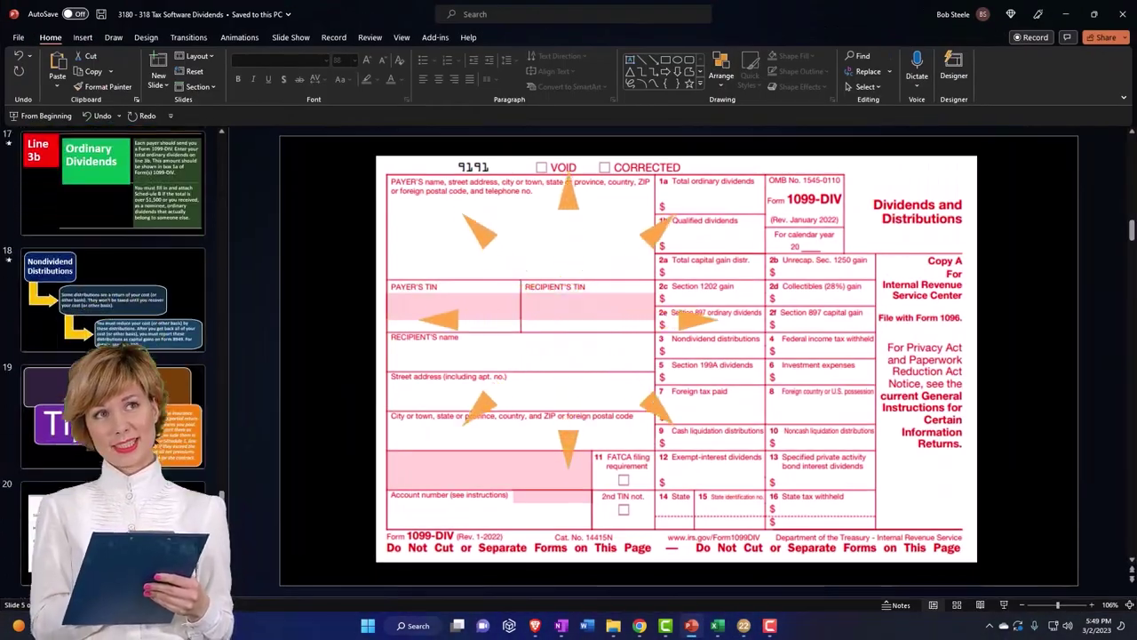
pyautogui.click(113, 520)
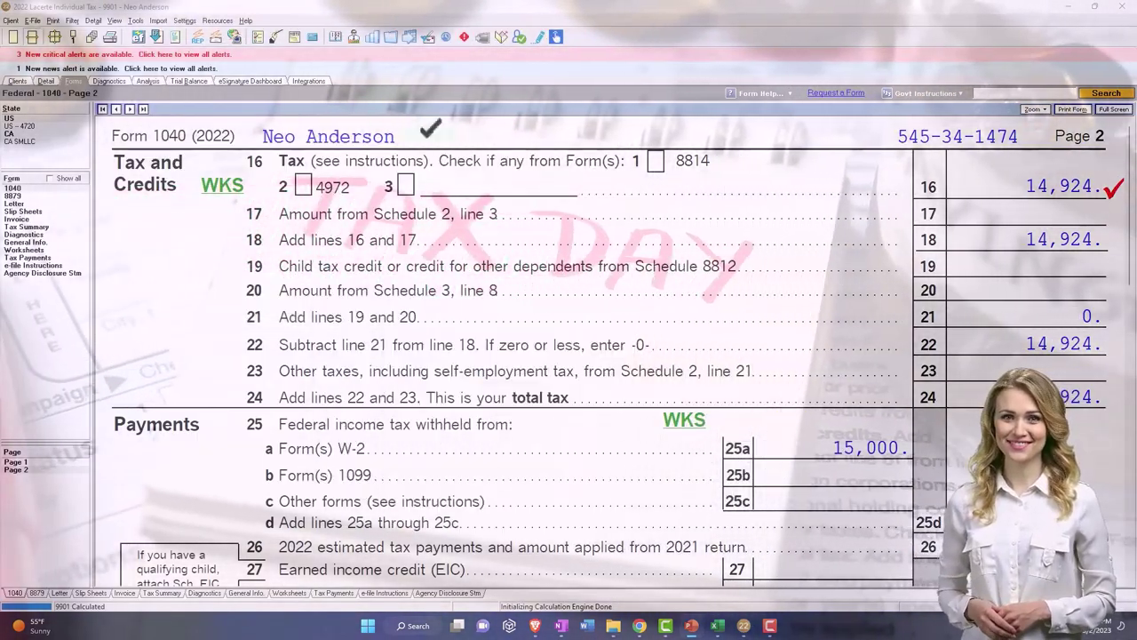
# Set the W-2 1 entry's wages to 35,000 and federal withholding to 0 in the Wages, Salaries, Tips input.
pyautogui.click(168, 68)
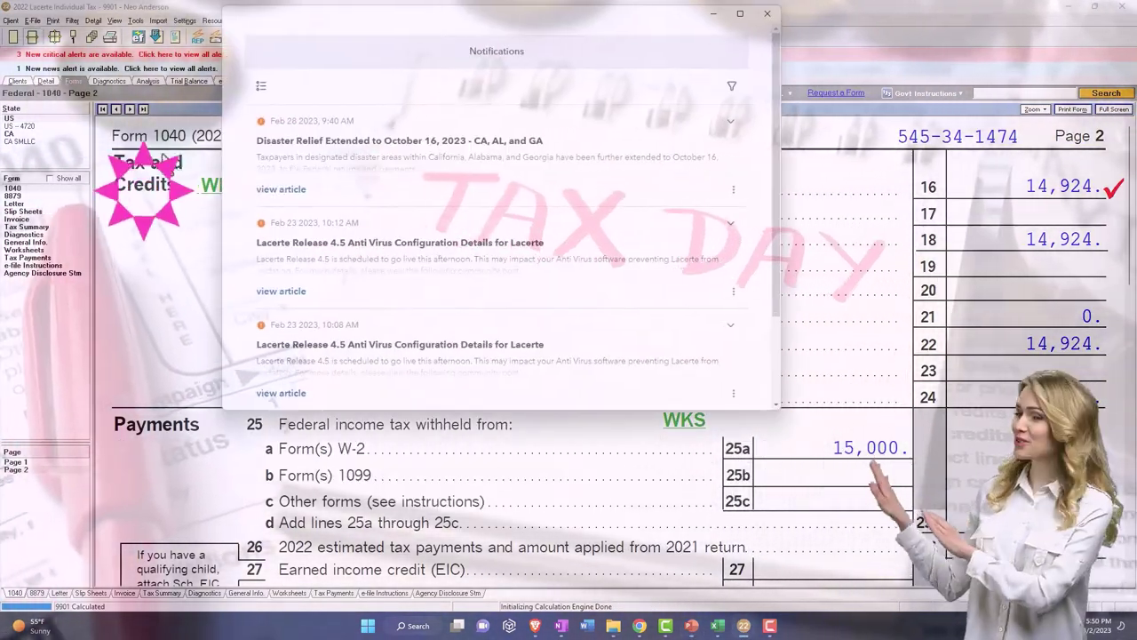
pyautogui.click(766, 15)
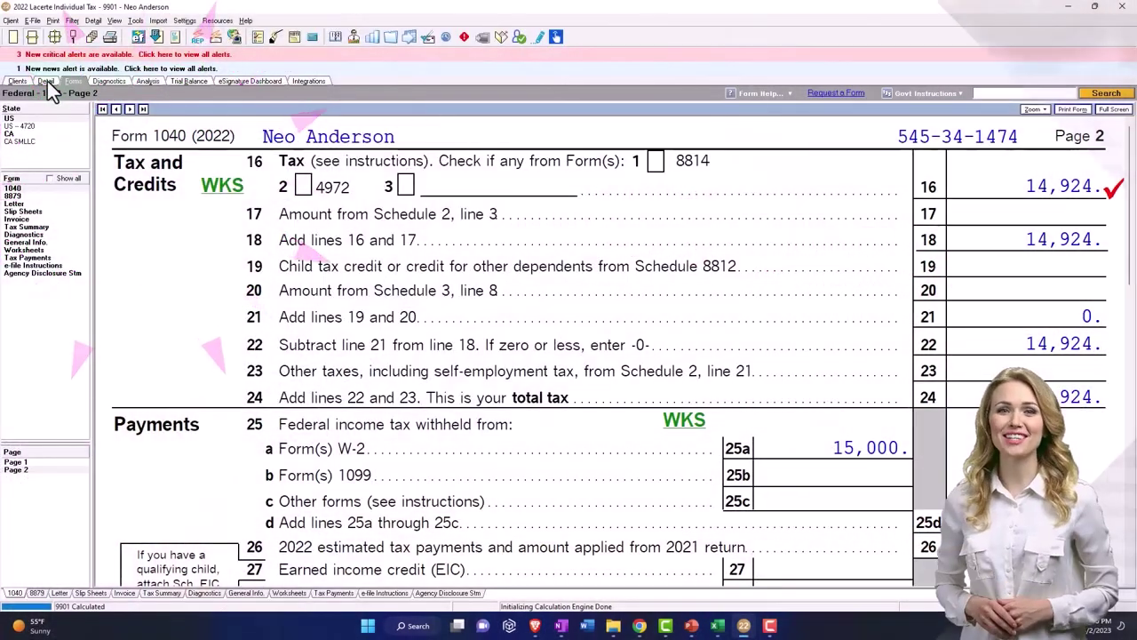
pyautogui.click(45, 81)
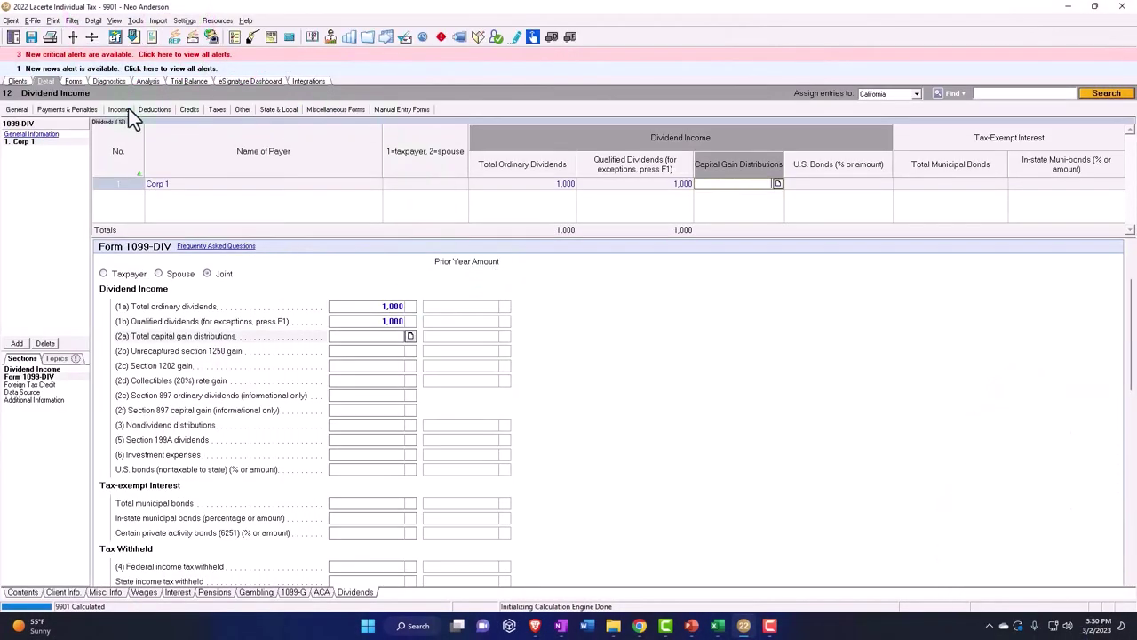
pyautogui.click(120, 110)
pyautogui.click(123, 125)
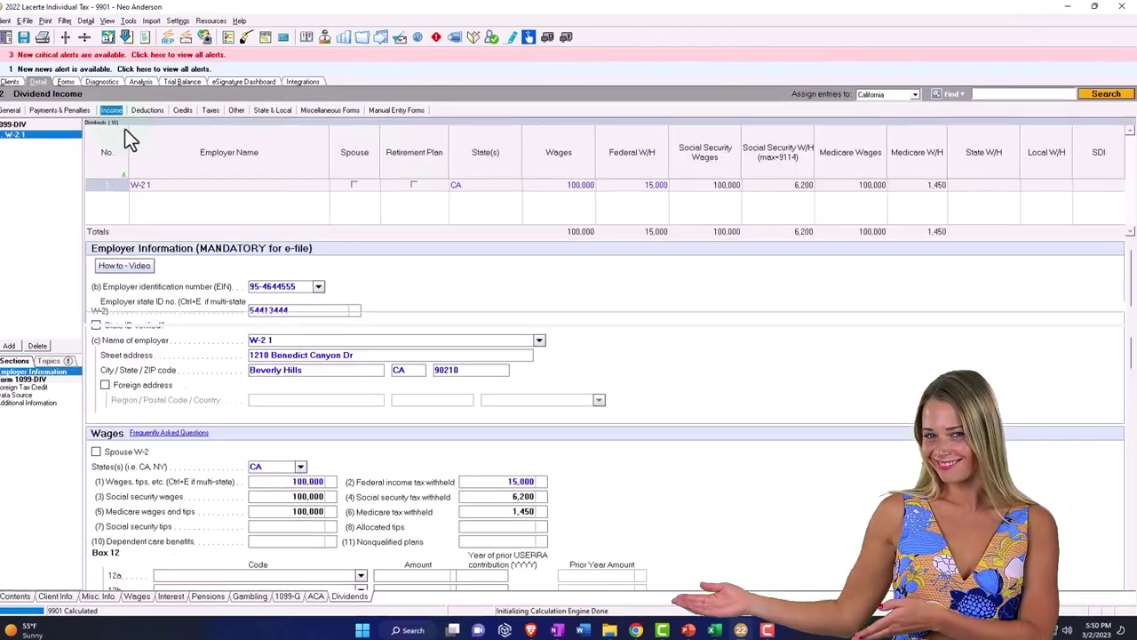
pyautogui.click(562, 187)
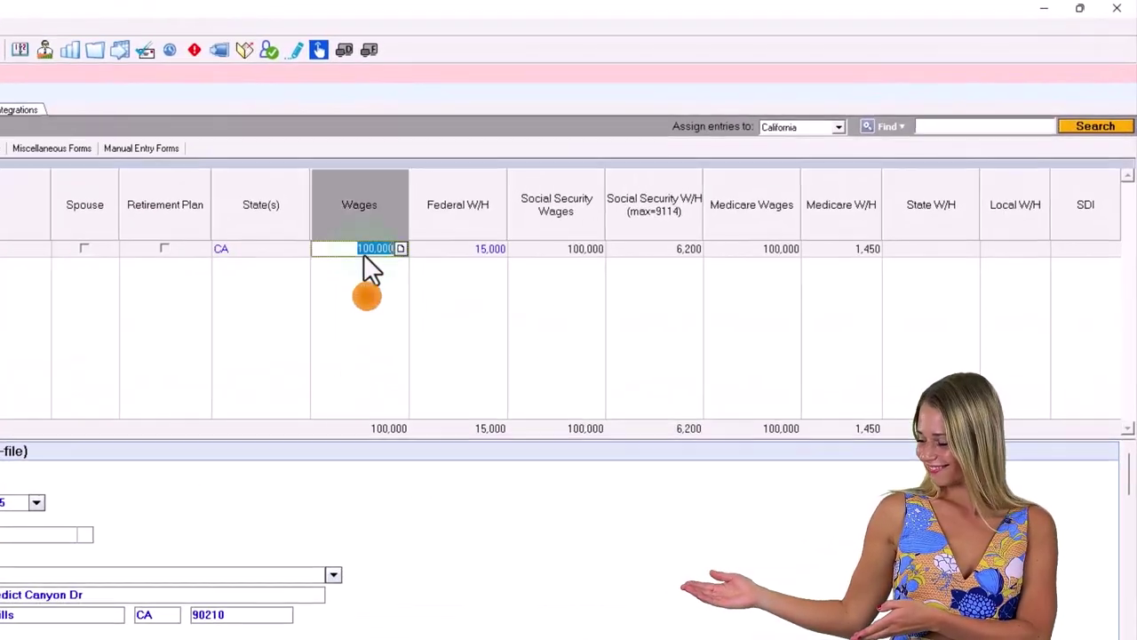
pyautogui.write('35000')
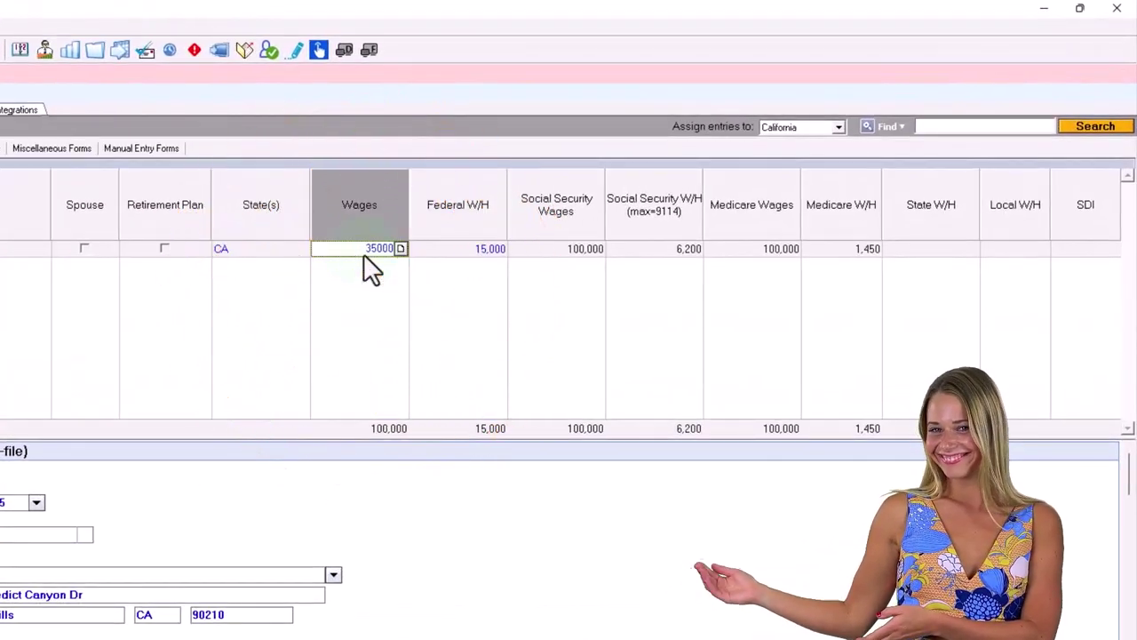
pyautogui.press('Tab')
pyautogui.write('0')
pyautogui.press('Tab')
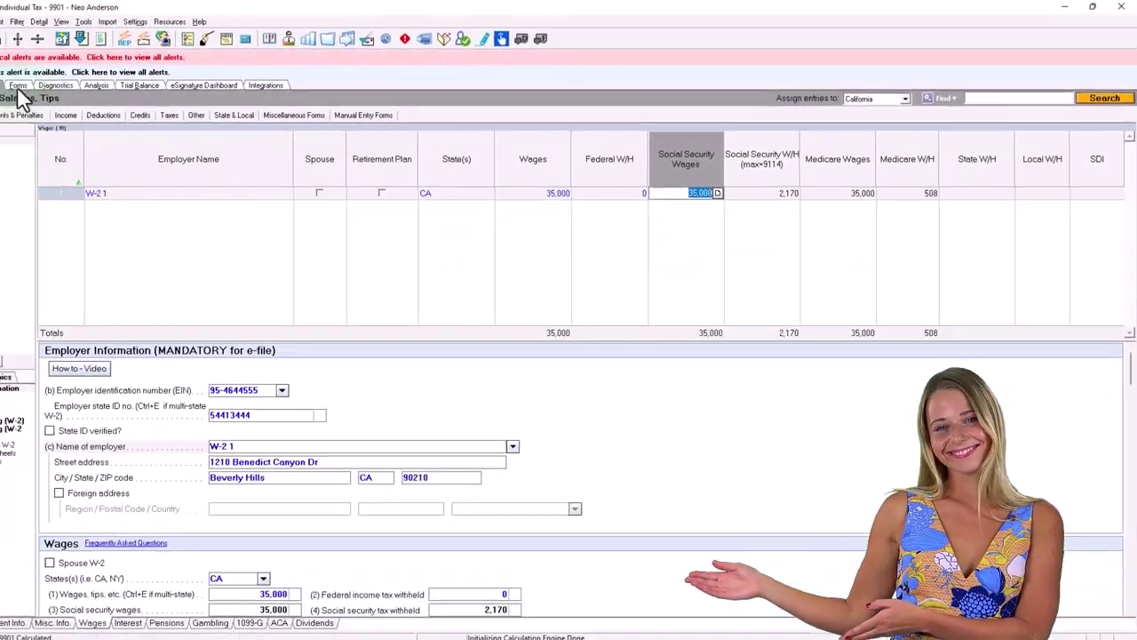
# Examine the tax lines on Form 1040 page 2 and the wage and dividend lines on page 1.
pyautogui.click(71, 81)
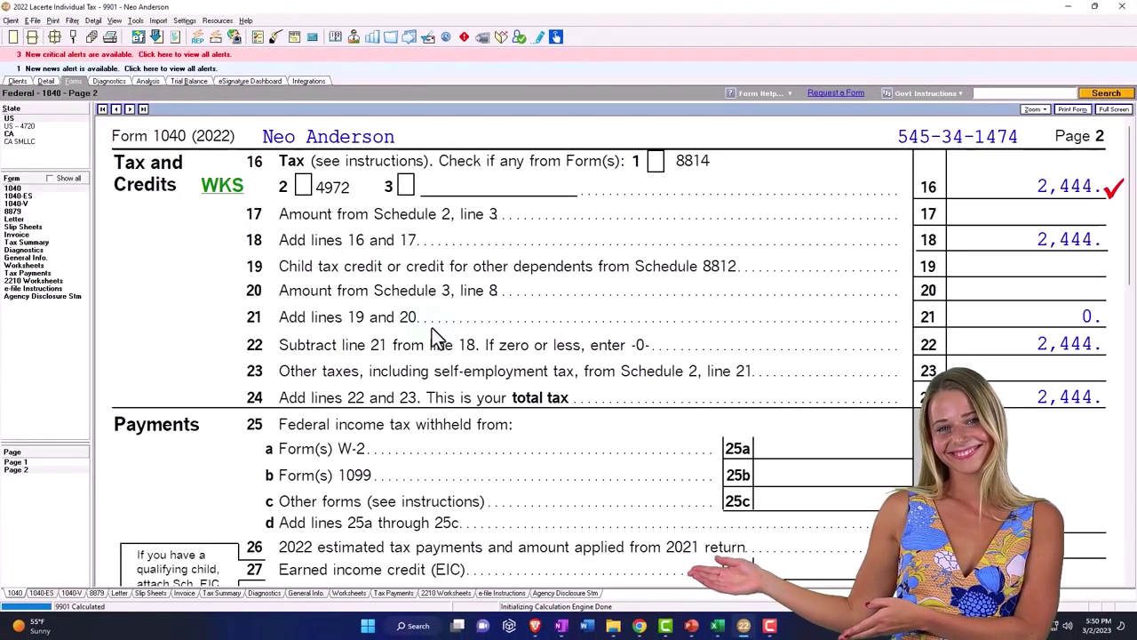
pyautogui.click(42, 463)
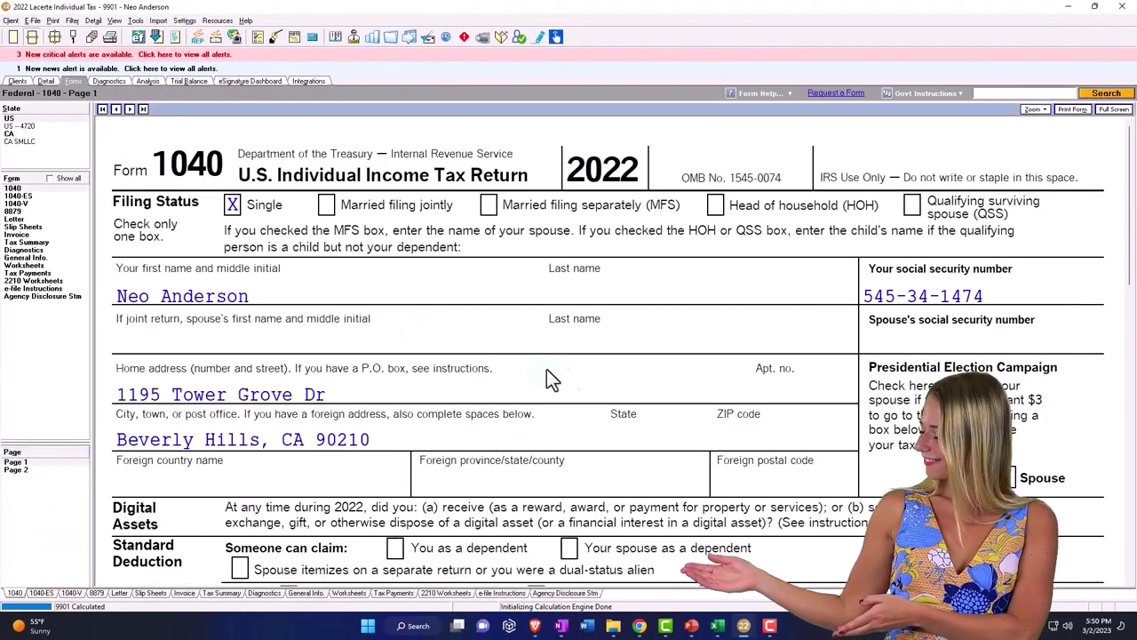
pyautogui.scroll(-8, 546, 369)
pyautogui.scroll(-2, 604, 366)
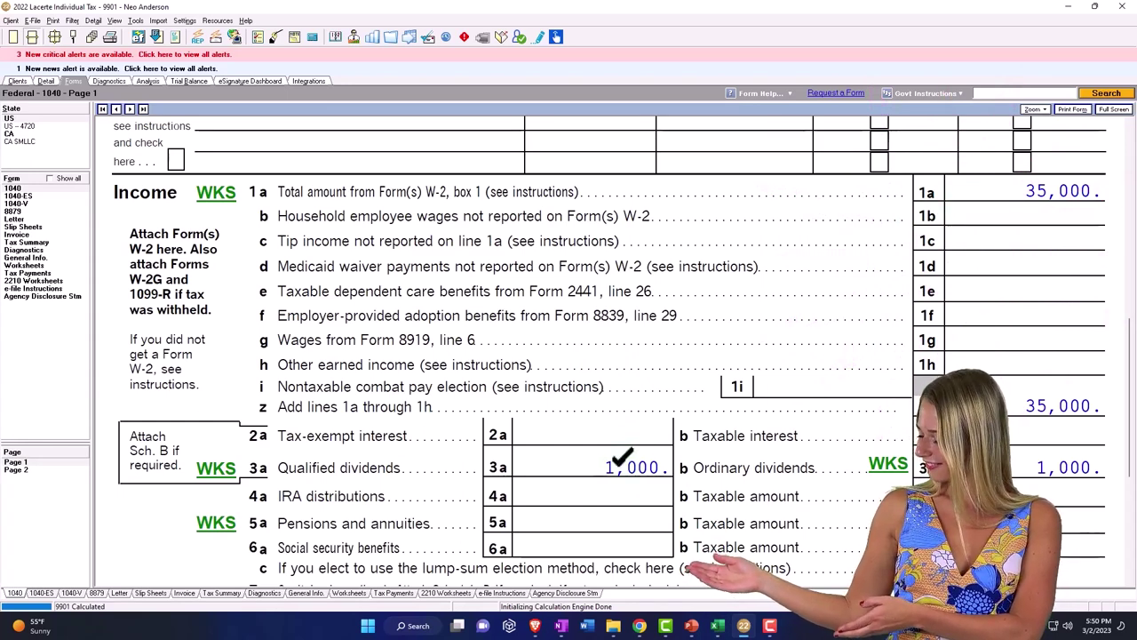
# Clear Corp 1's total ordinary and qualified dividends in the Dividend Income input and check the income lines on Form 1040.
pyautogui.click(45, 82)
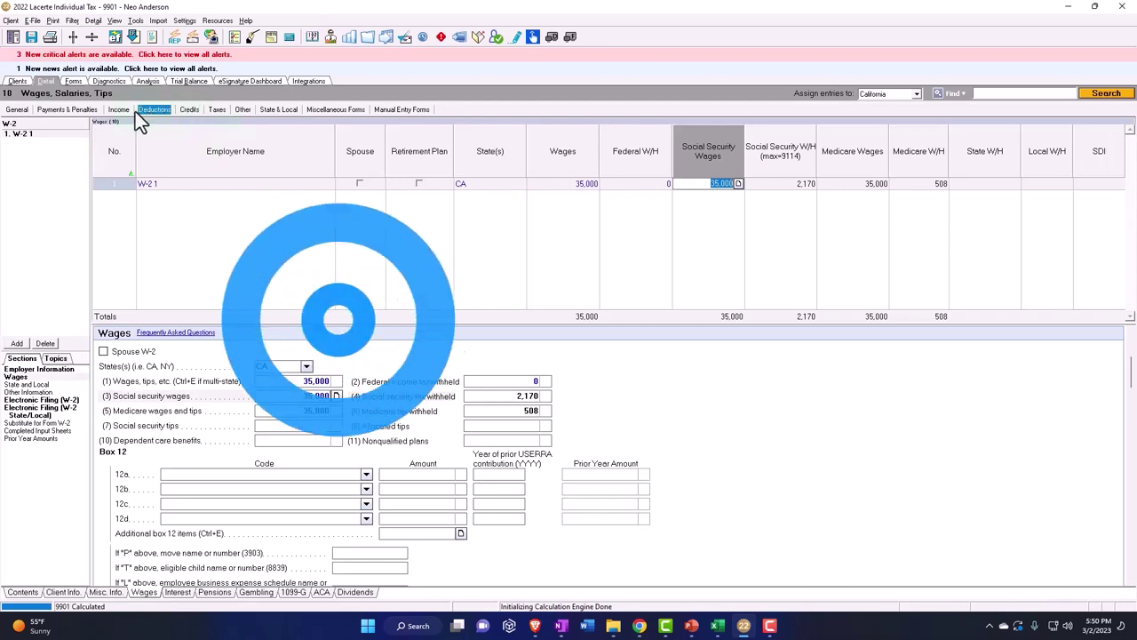
pyautogui.click(121, 110)
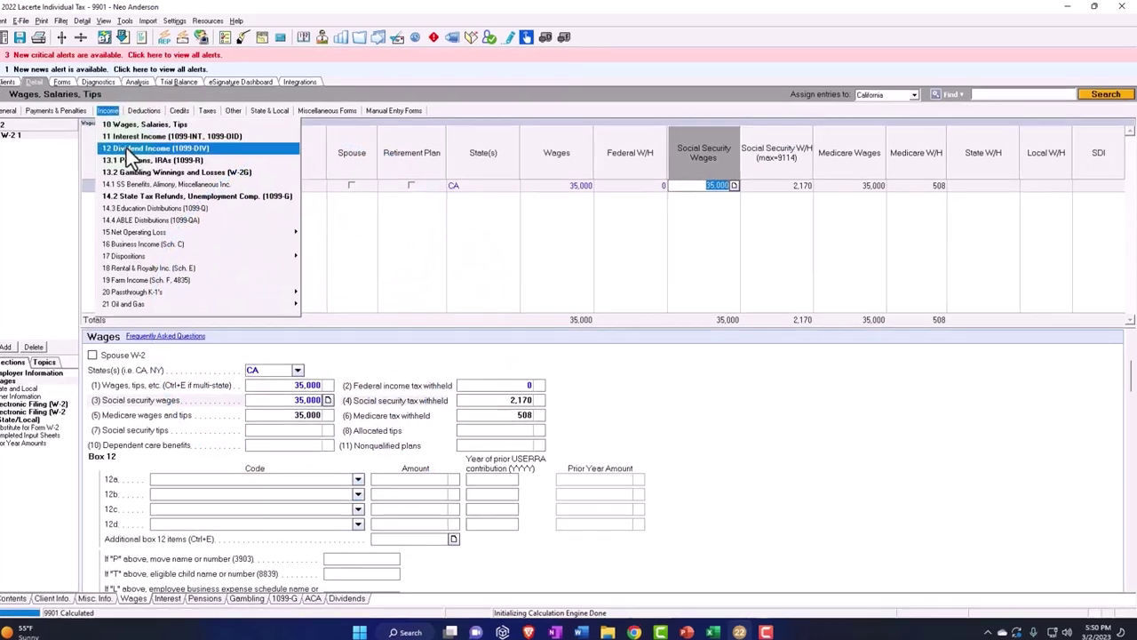
pyautogui.click(127, 148)
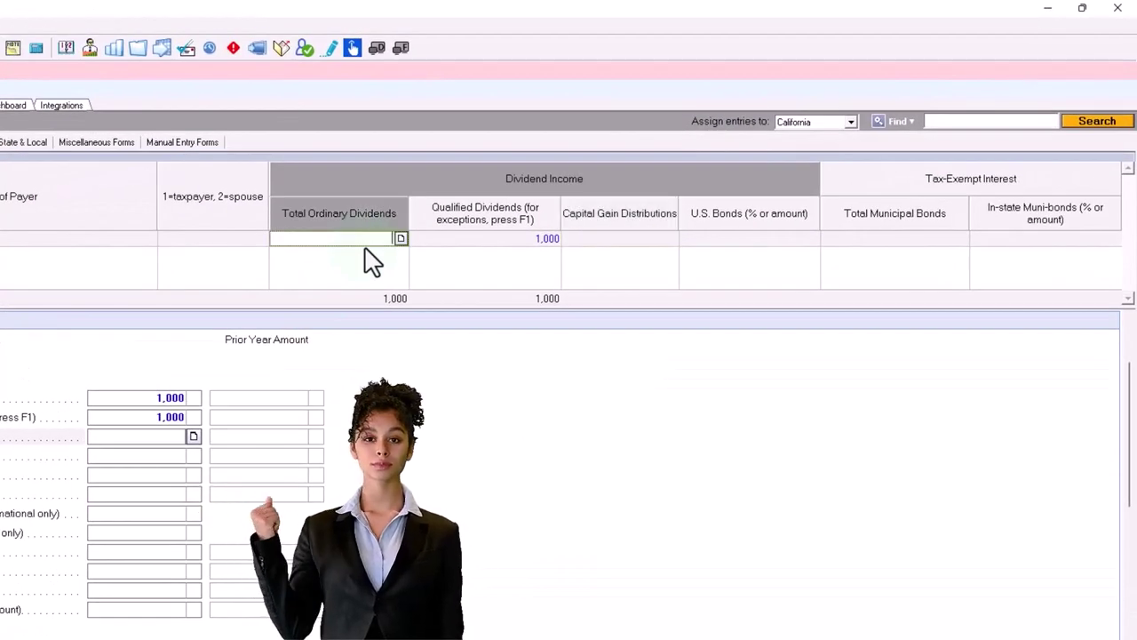
pyautogui.press('Tab')
pyautogui.press('Delete')
pyautogui.press('Tab')
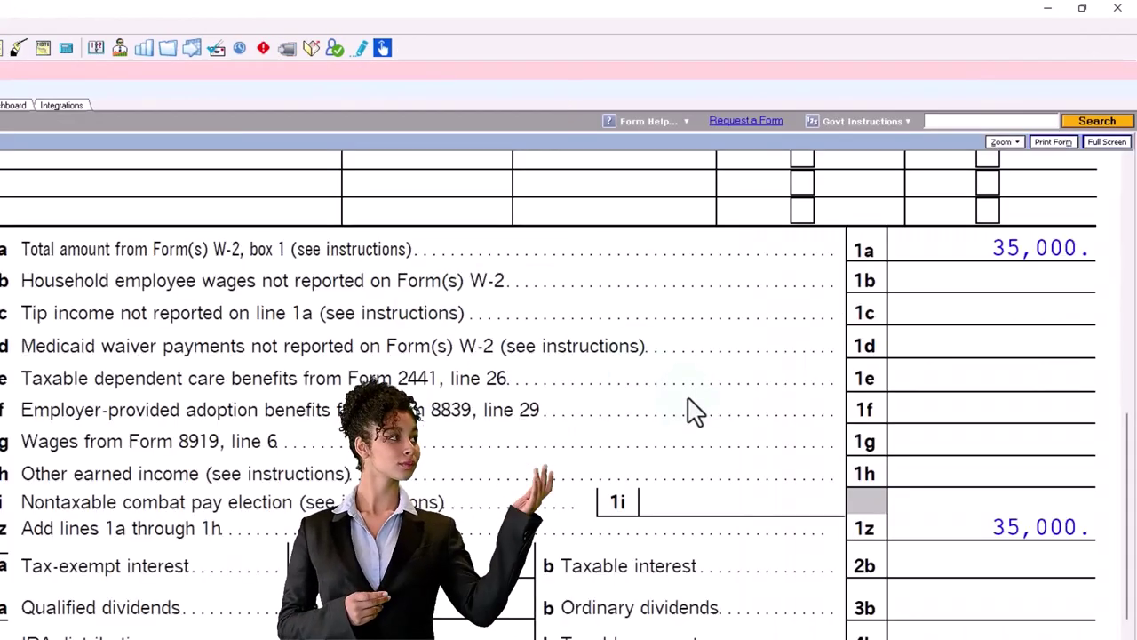
pyautogui.scroll(-3, 696, 412)
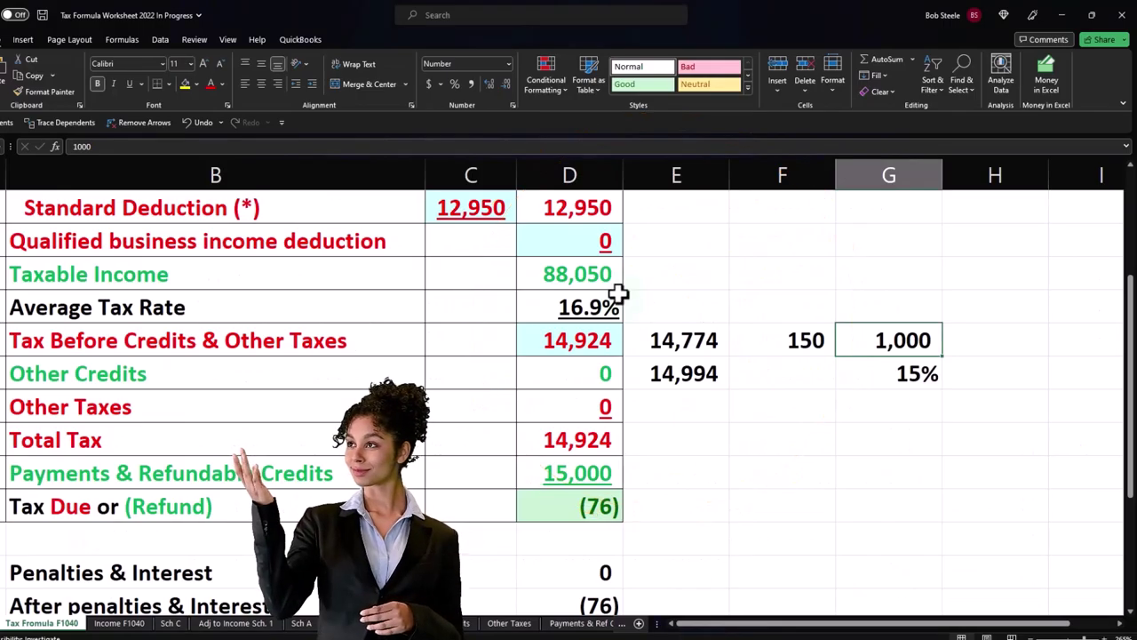
# Set W-2 Employer 1's income to 35,000 on the Income F1040 sheet of the Excel tax worksheet.
pyautogui.scroll(2, 290, 494)
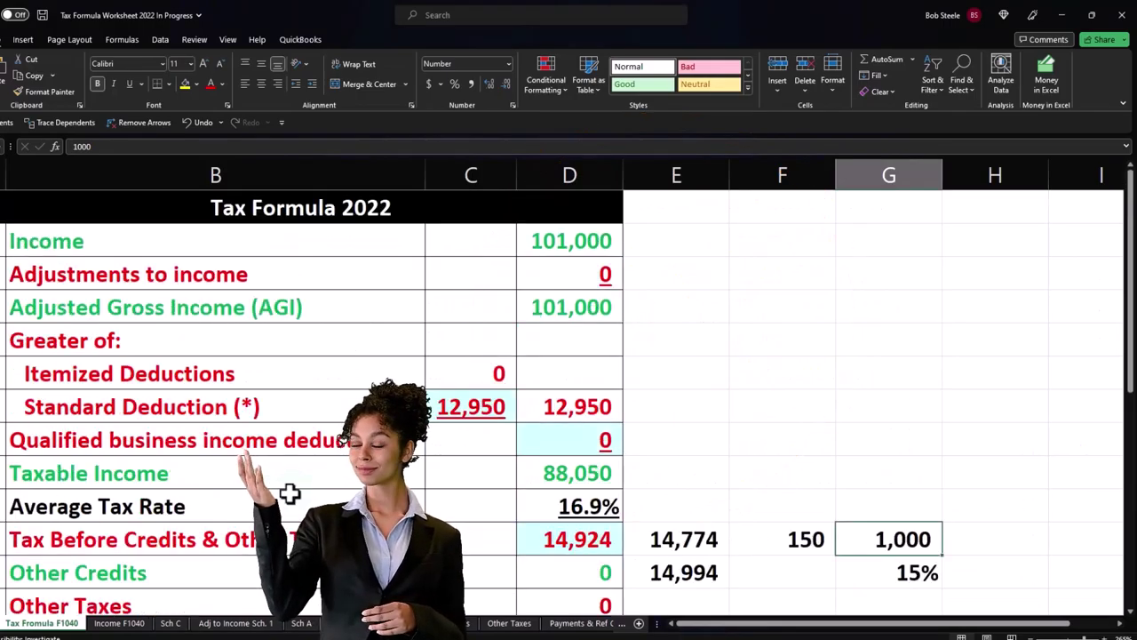
pyautogui.click(115, 623)
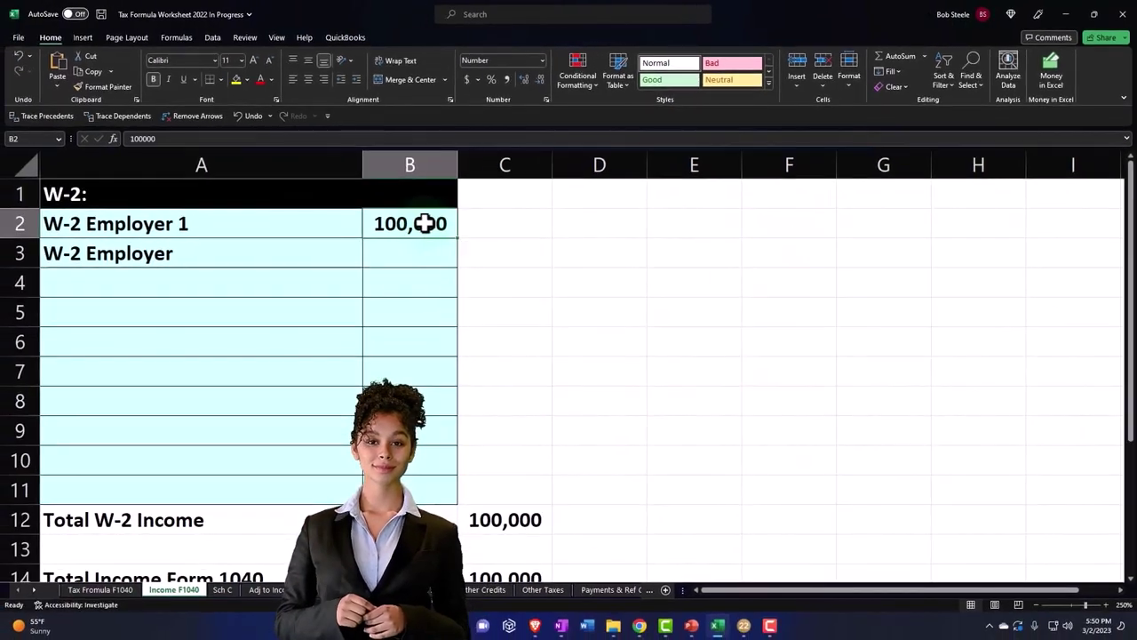
pyautogui.write('35000')
pyautogui.press('Return')
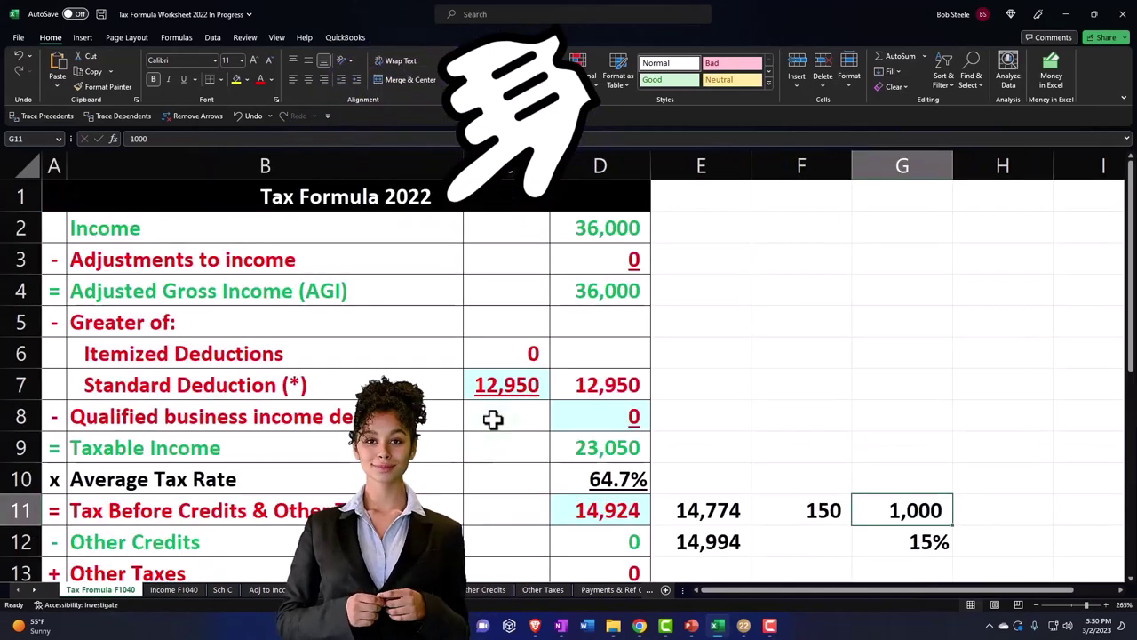
# Compare the worksheet's standard deduction and taxable income with the matching lines of Form 1040 page 1 in Lacerte.
pyautogui.click(507, 385)
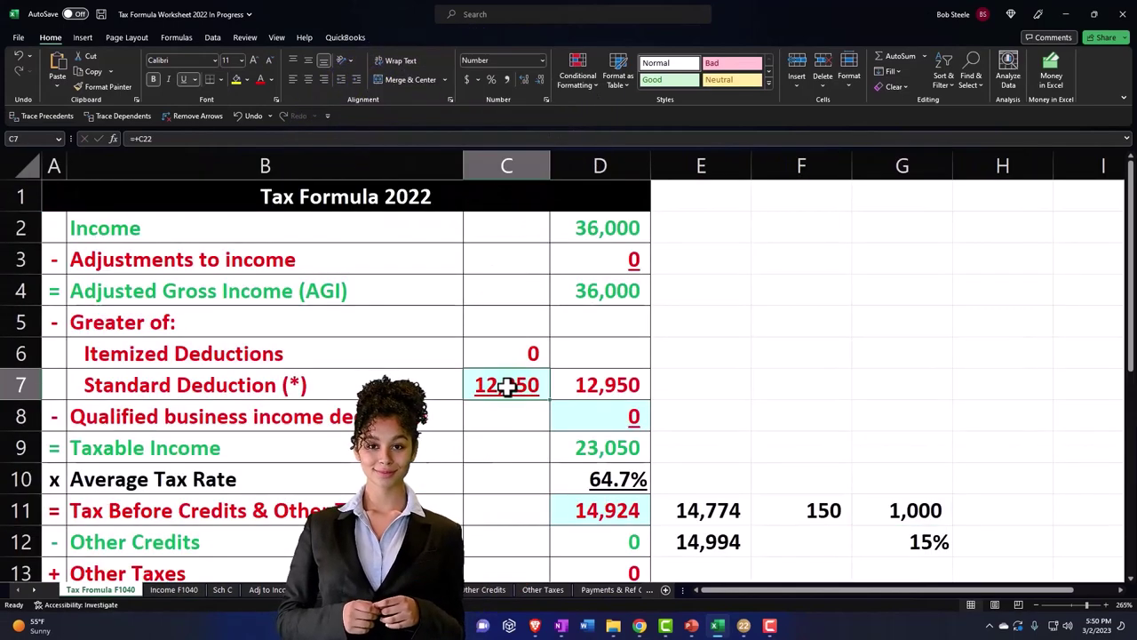
pyautogui.scroll(-1, 507, 385)
pyautogui.click(595, 351)
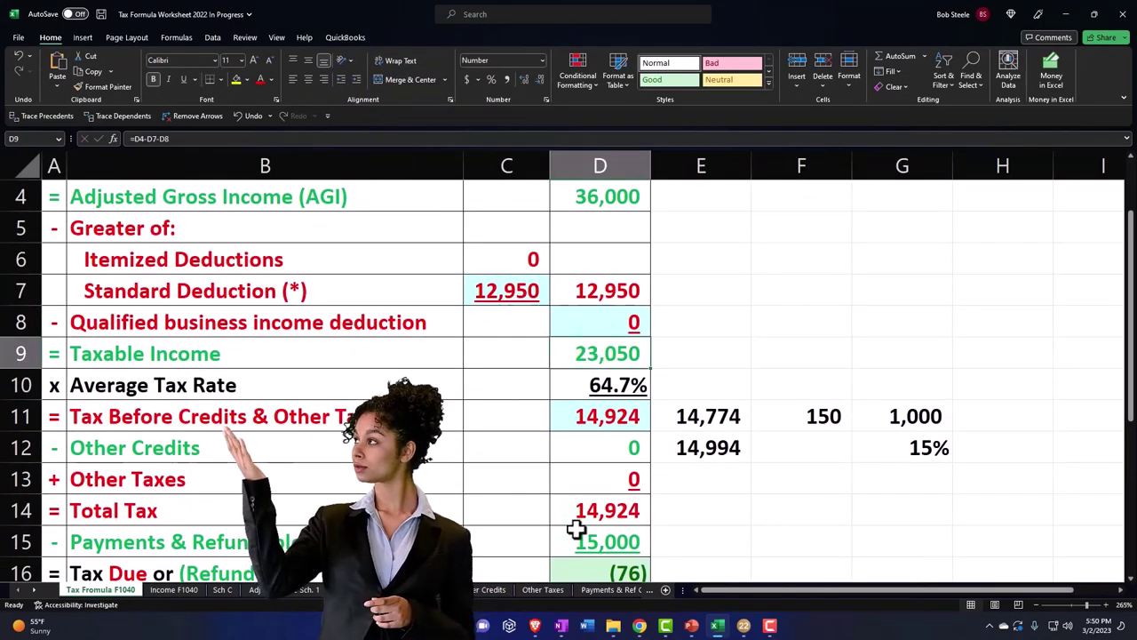
pyautogui.click(743, 626)
pyautogui.scroll(-2, 833, 497)
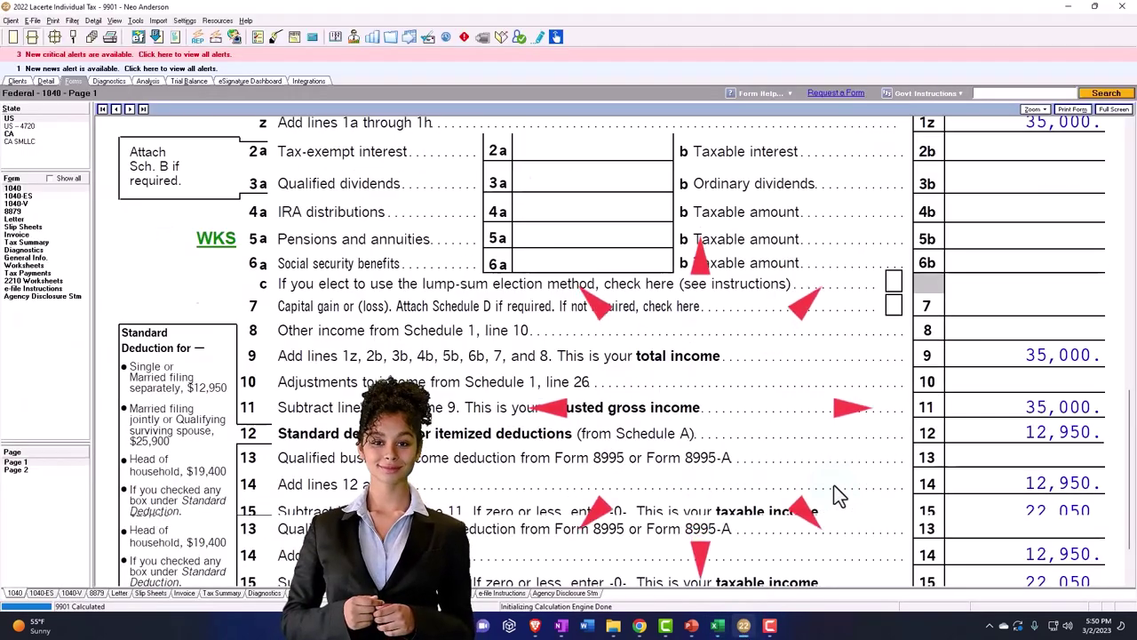
pyautogui.click(721, 627)
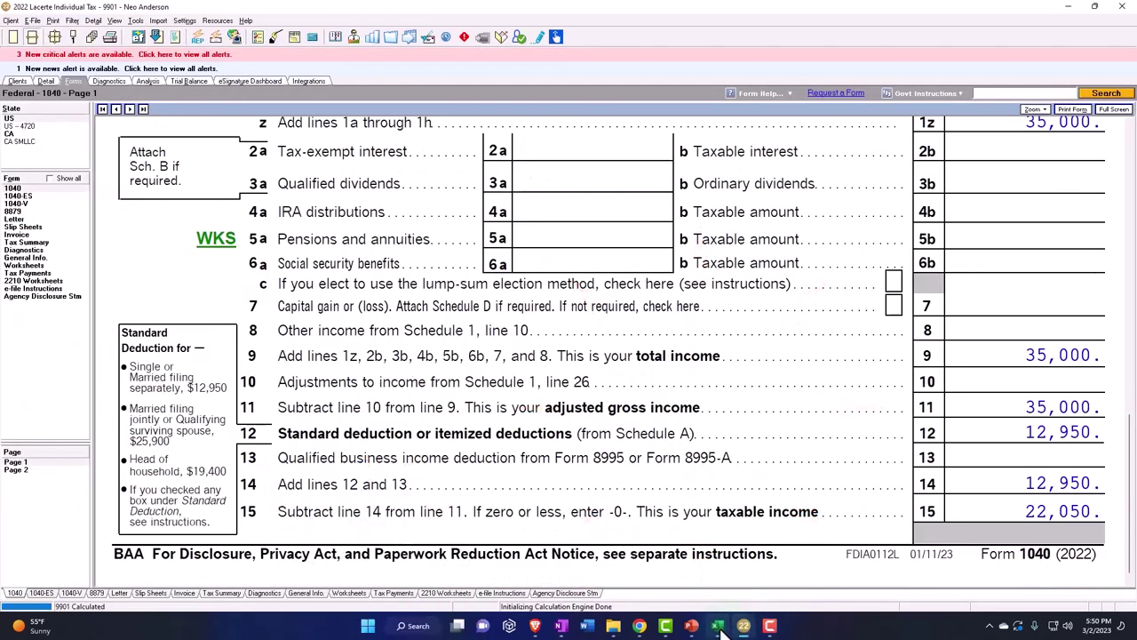
# Set Corp 1's dividends to 0 on the Sch B Interest & Div sheet of the Excel worksheet.
pyautogui.scroll(1, 613, 397)
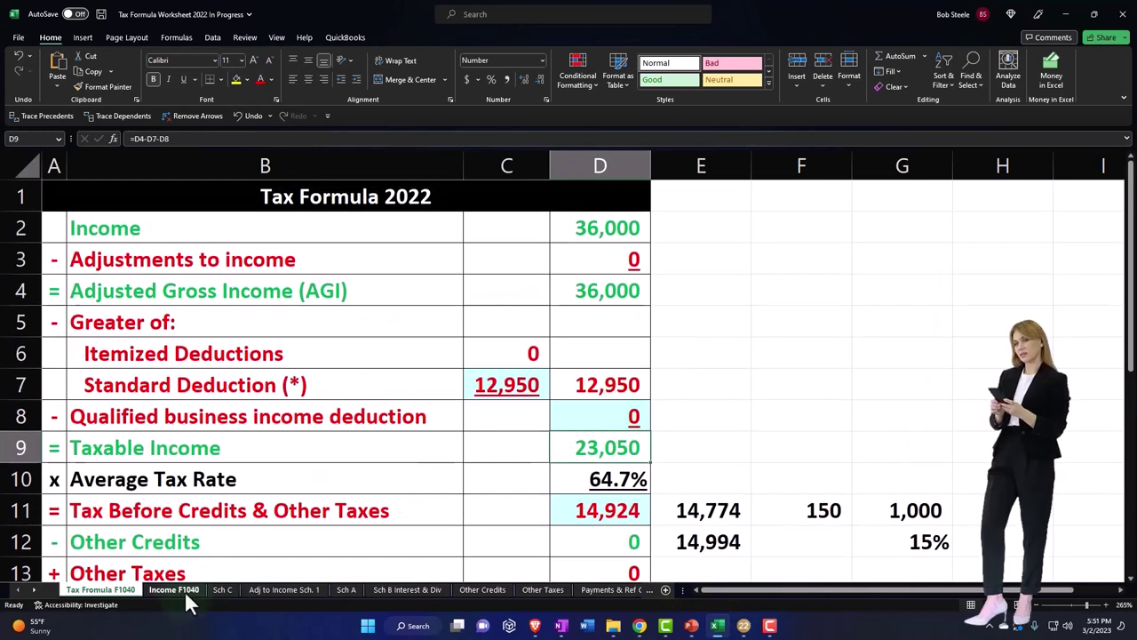
pyautogui.click(404, 591)
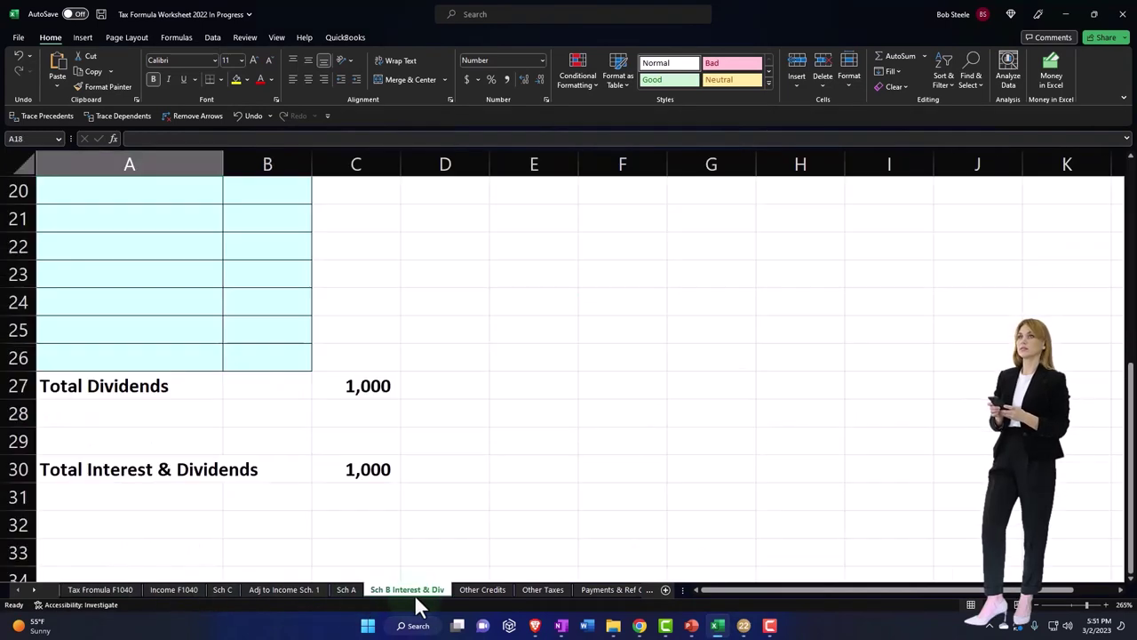
pyautogui.scroll(4, 308, 310)
pyautogui.click(274, 434)
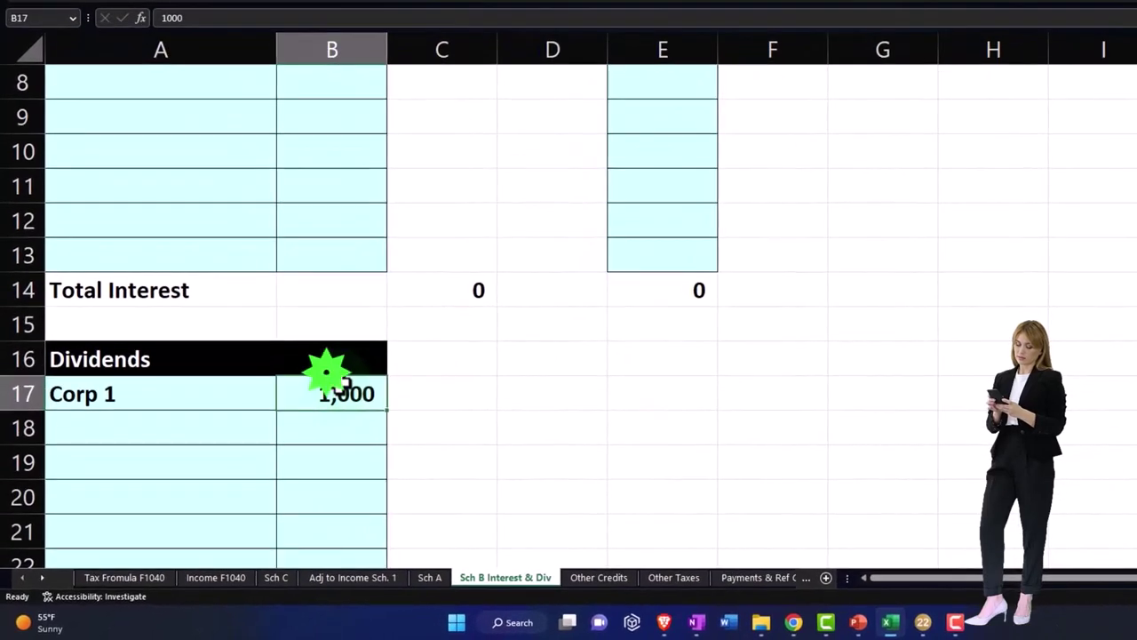
pyautogui.write('0')
pyautogui.press('Return')
# Look up the tax on Form 1040 page 2 and enter 2,444 as Tax Before Credits & Other Taxes in the Tax Formula sheet.
pyautogui.click(112, 577)
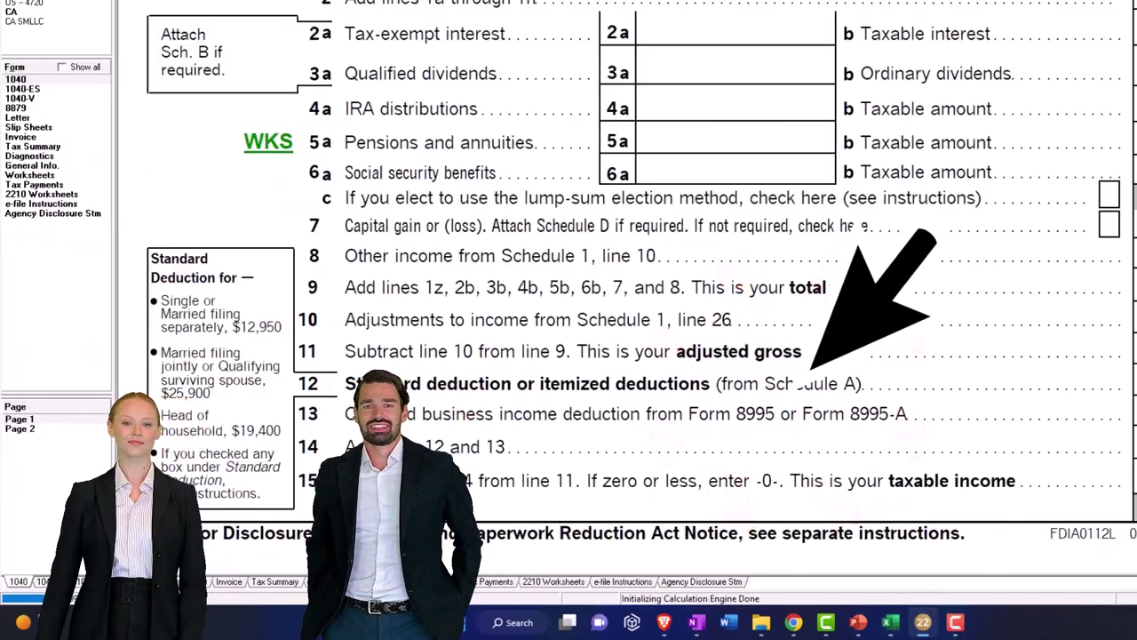
pyautogui.click(30, 434)
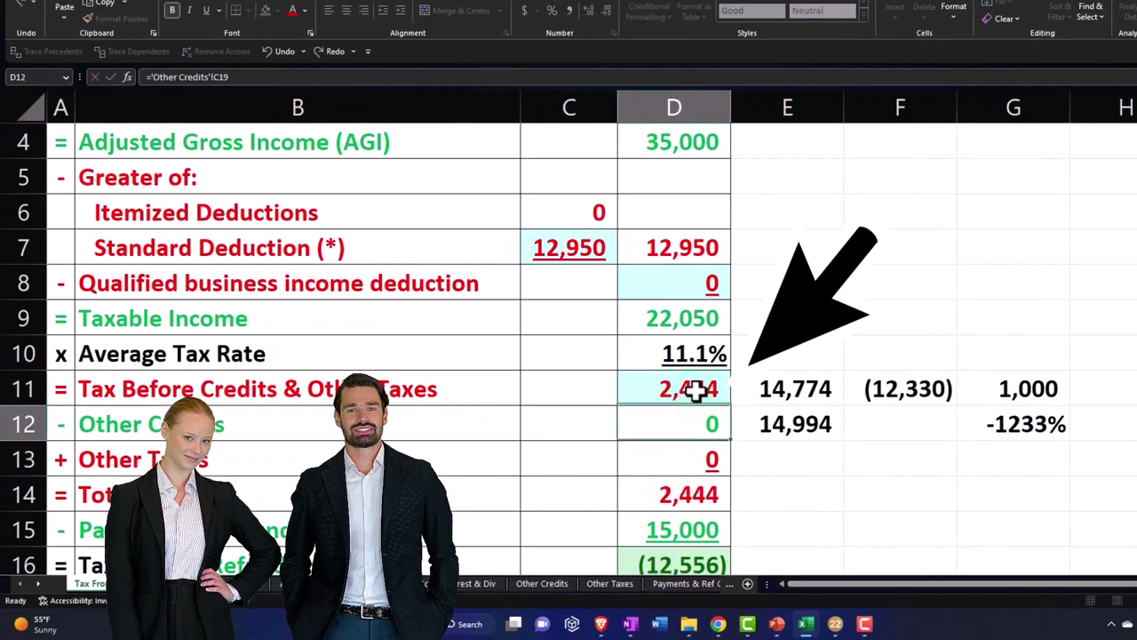
pyautogui.press('Return')
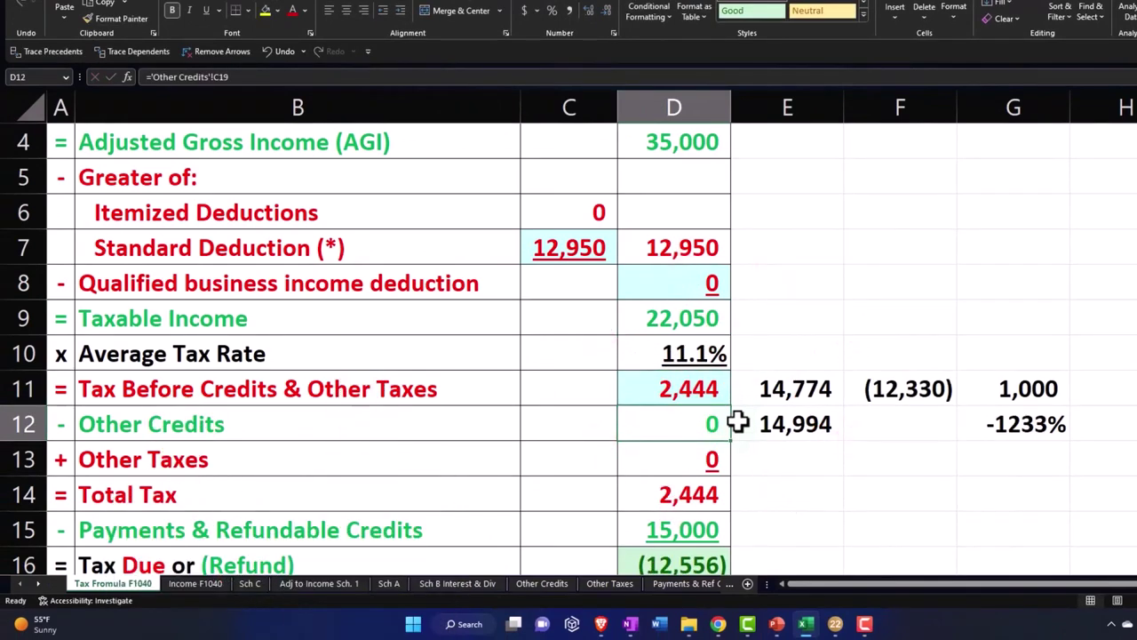
# Switch to Lacerte and set Corp 1's total ordinary dividends to 1,000 in the Dividend Income (1099-DIV) input.
pyautogui.click(835, 623)
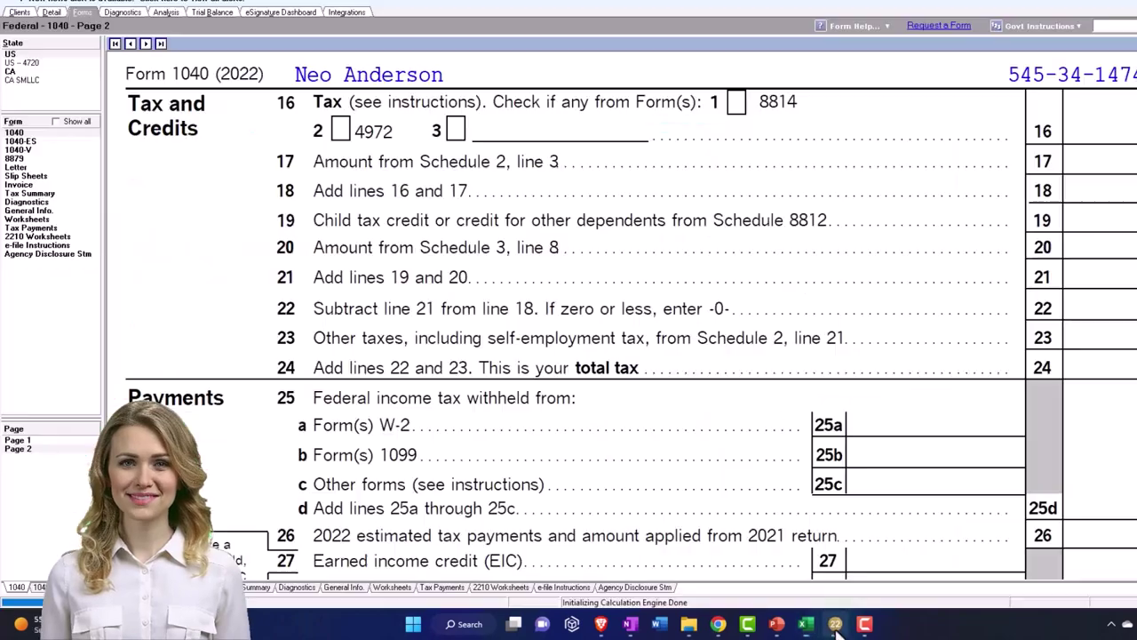
pyautogui.click(52, 14)
pyautogui.click(121, 52)
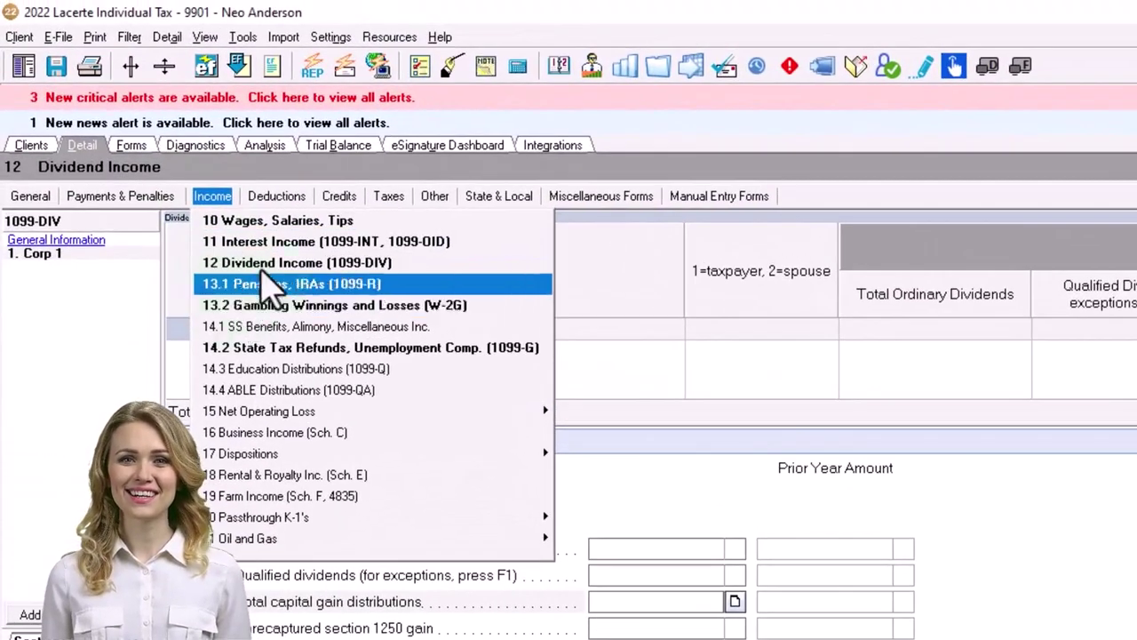
pyautogui.click(227, 214)
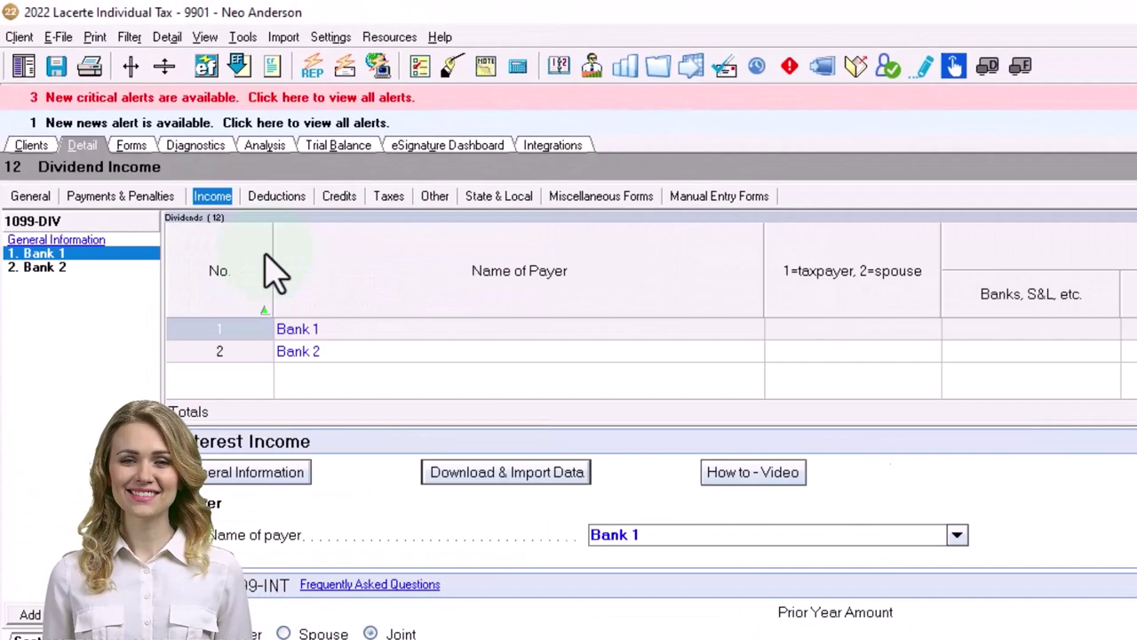
pyautogui.click(213, 197)
pyautogui.click(253, 259)
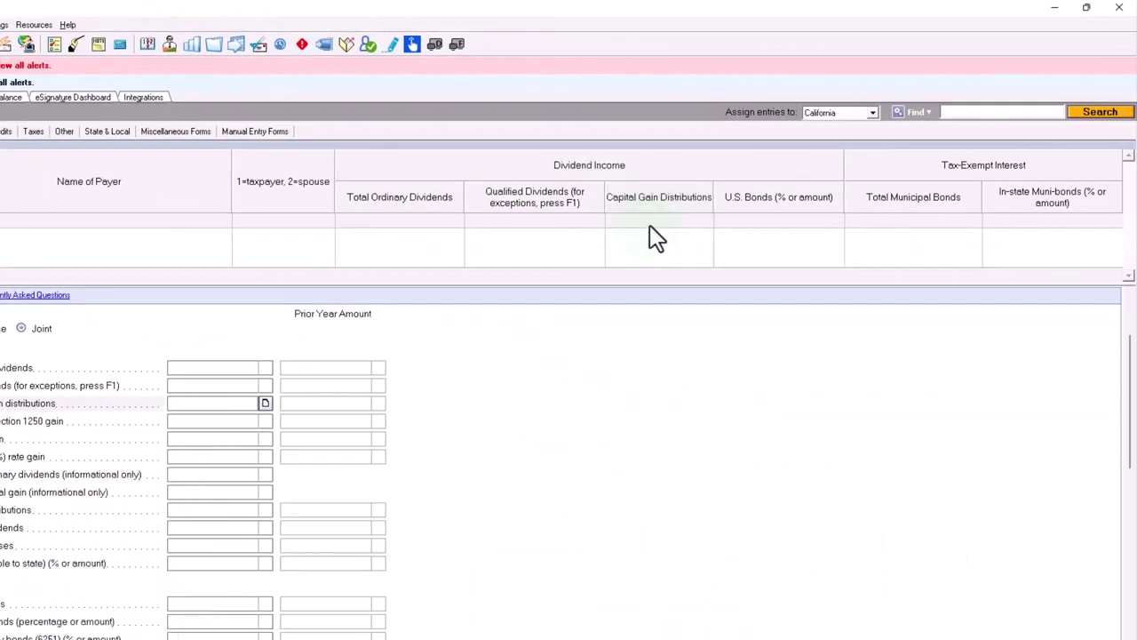
pyautogui.click(428, 222)
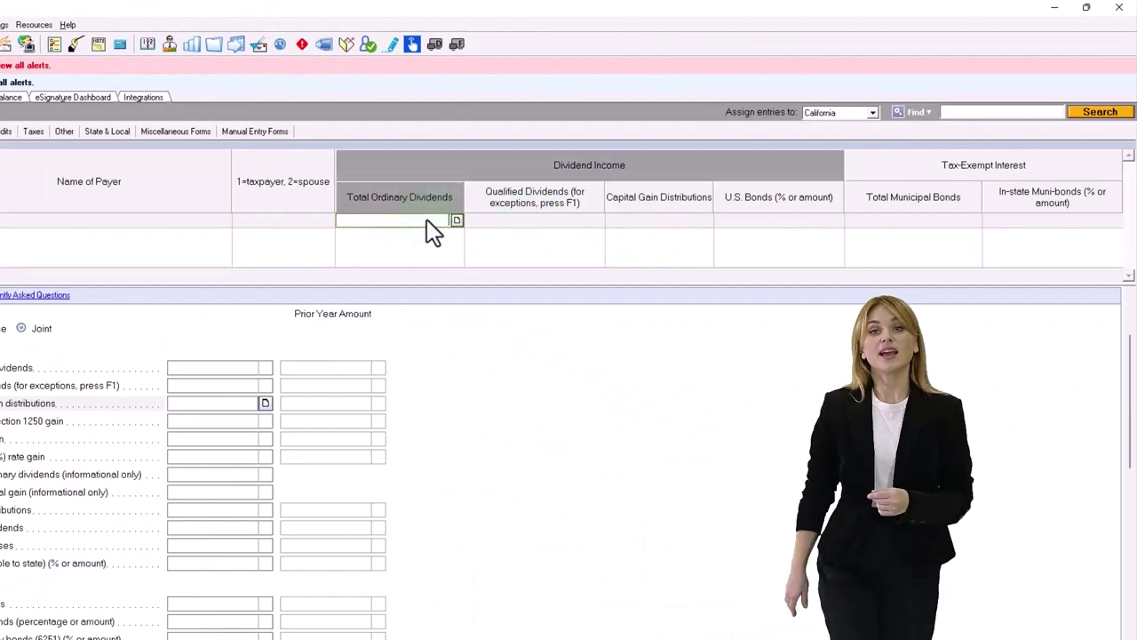
pyautogui.write('1000')
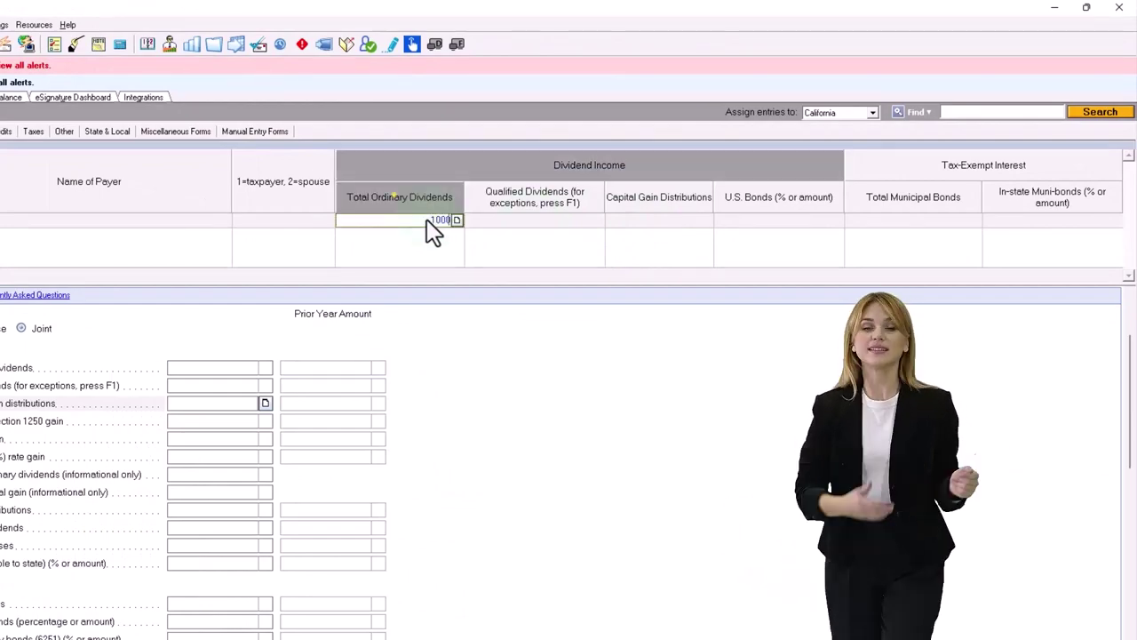
pyautogui.press('Tab')
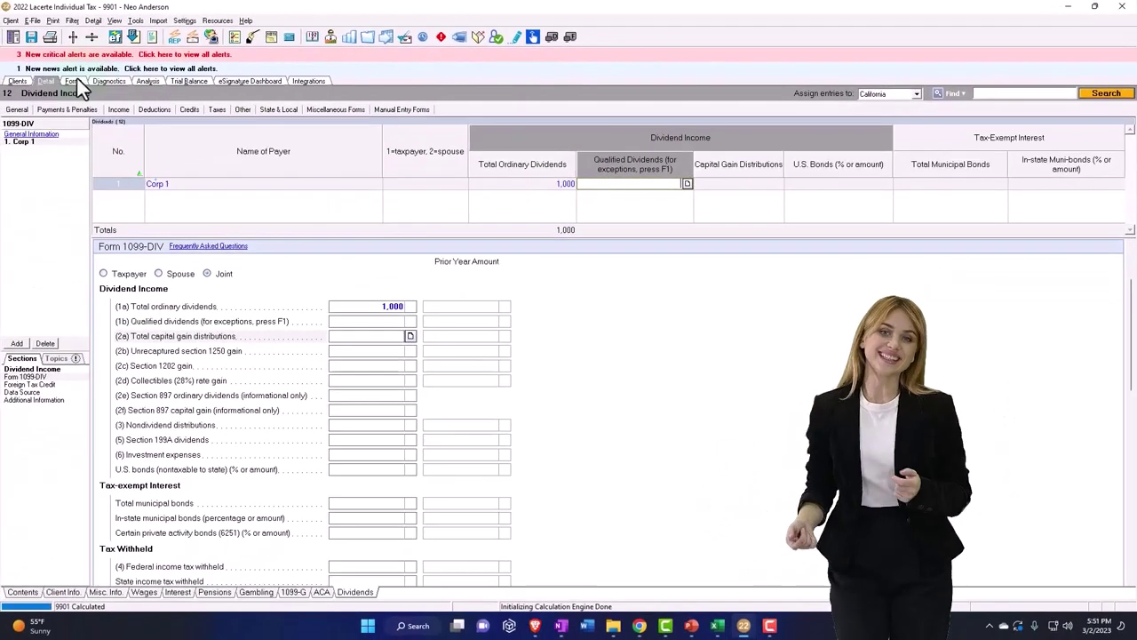
# Check the W-2 wages and ordinary dividends lines in the income section of Form 1040 page 1.
pyautogui.click(74, 81)
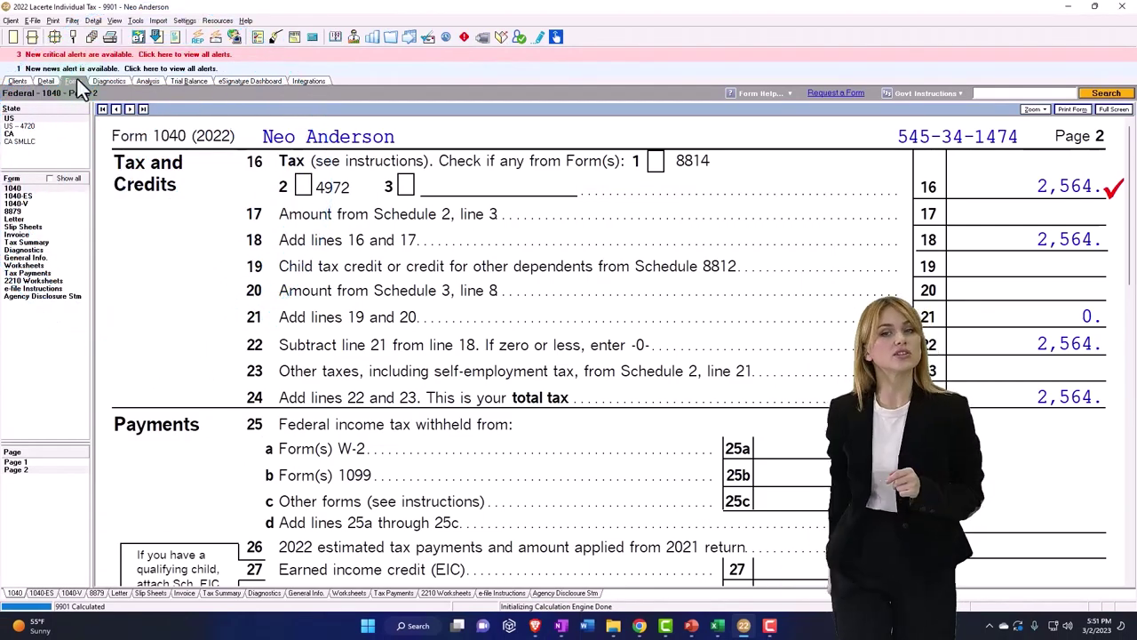
pyautogui.click(15, 462)
pyautogui.scroll(-5, 737, 420)
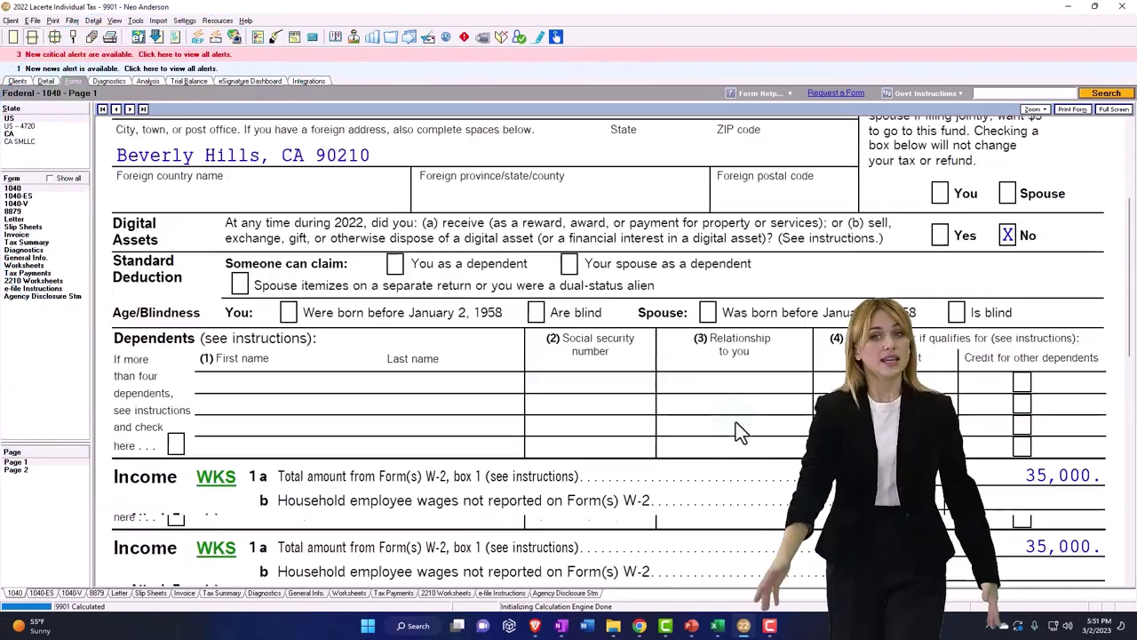
pyautogui.scroll(-5, 736, 422)
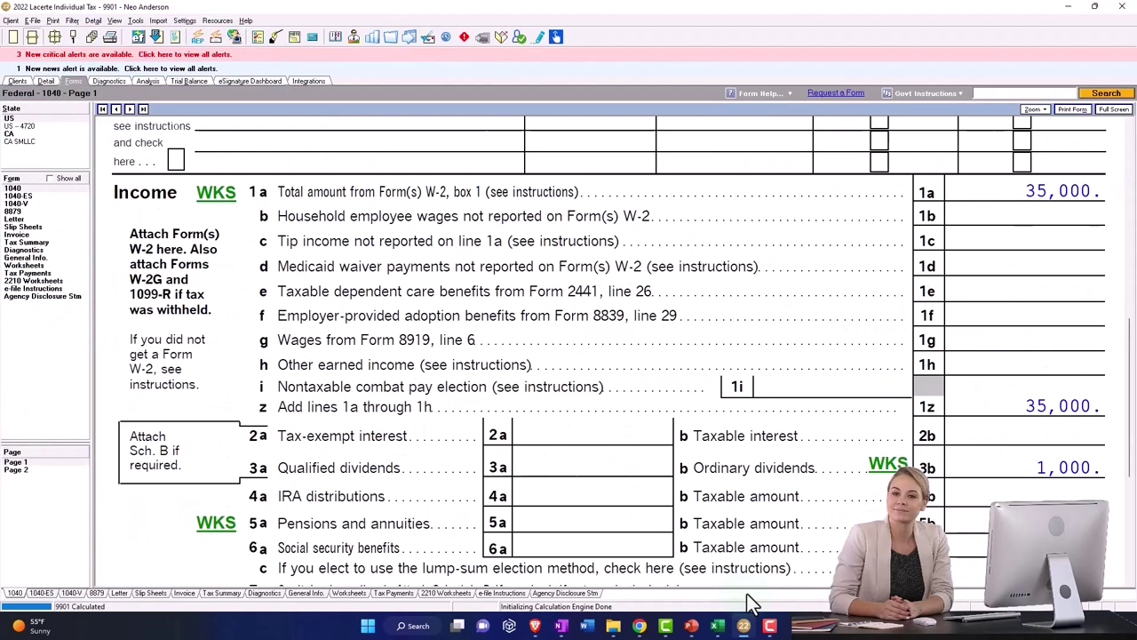
# Switch to Excel, set Corp 1's dividends to 1,000 on the Sch B Interest & Div sheet, and review the Tax Formula sheet.
pyautogui.click(717, 626)
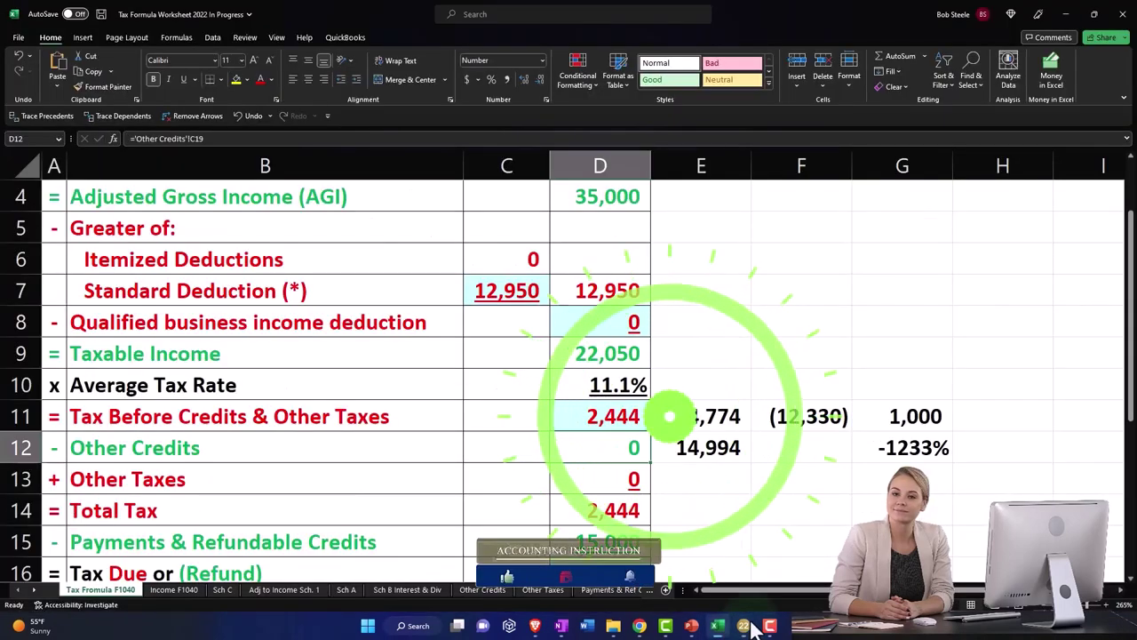
pyautogui.click(396, 590)
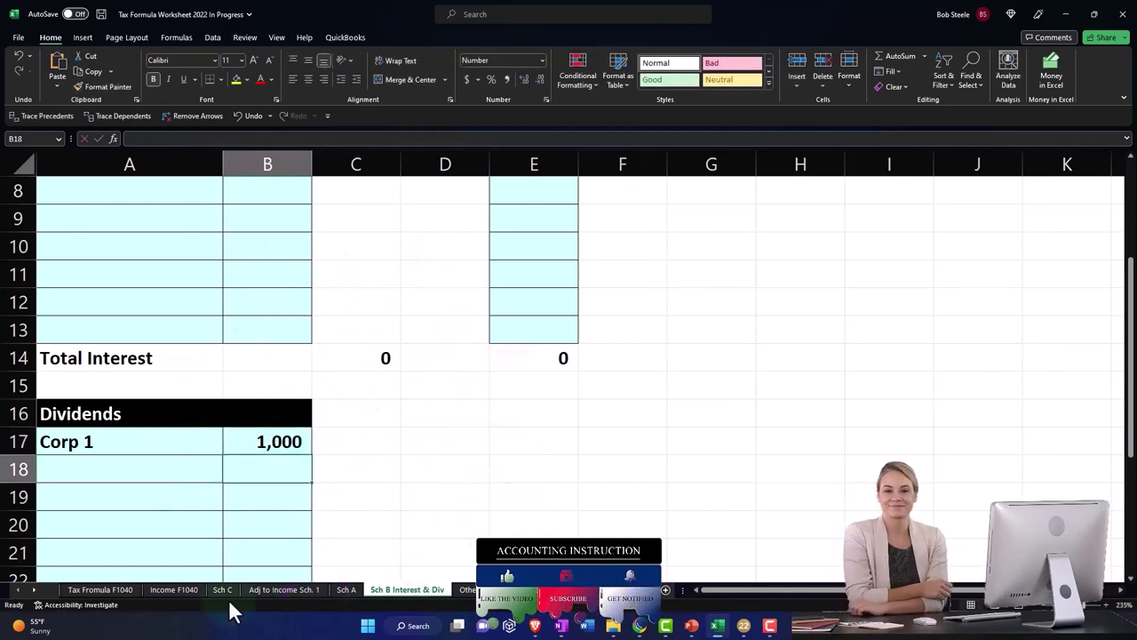
pyautogui.click(106, 589)
pyautogui.scroll(2, 486, 396)
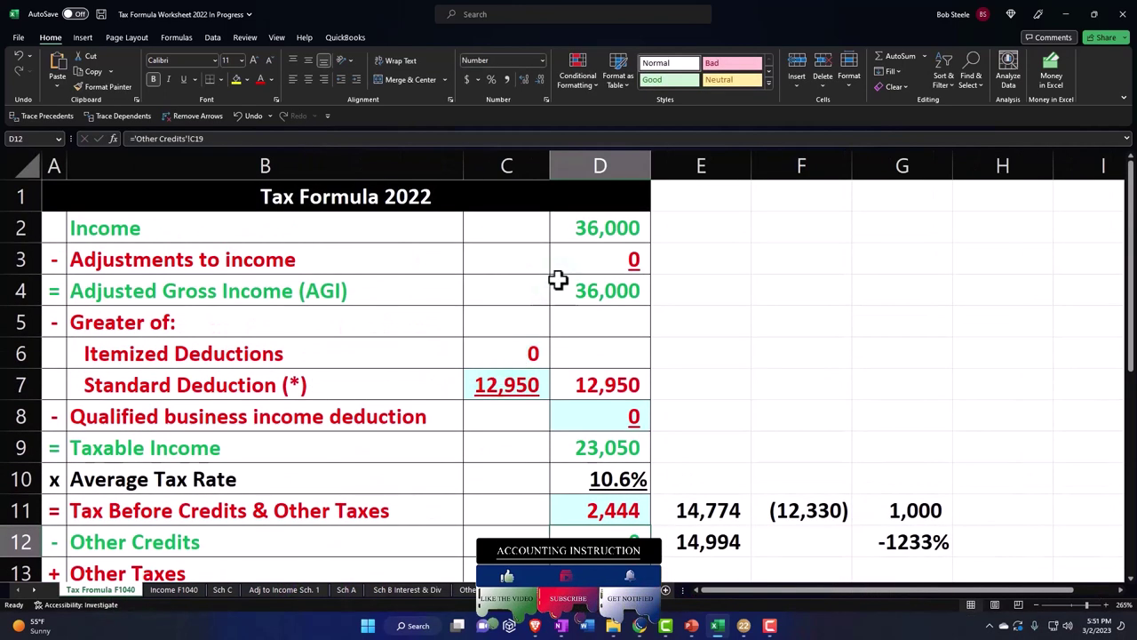
pyautogui.scroll(-2, 537, 384)
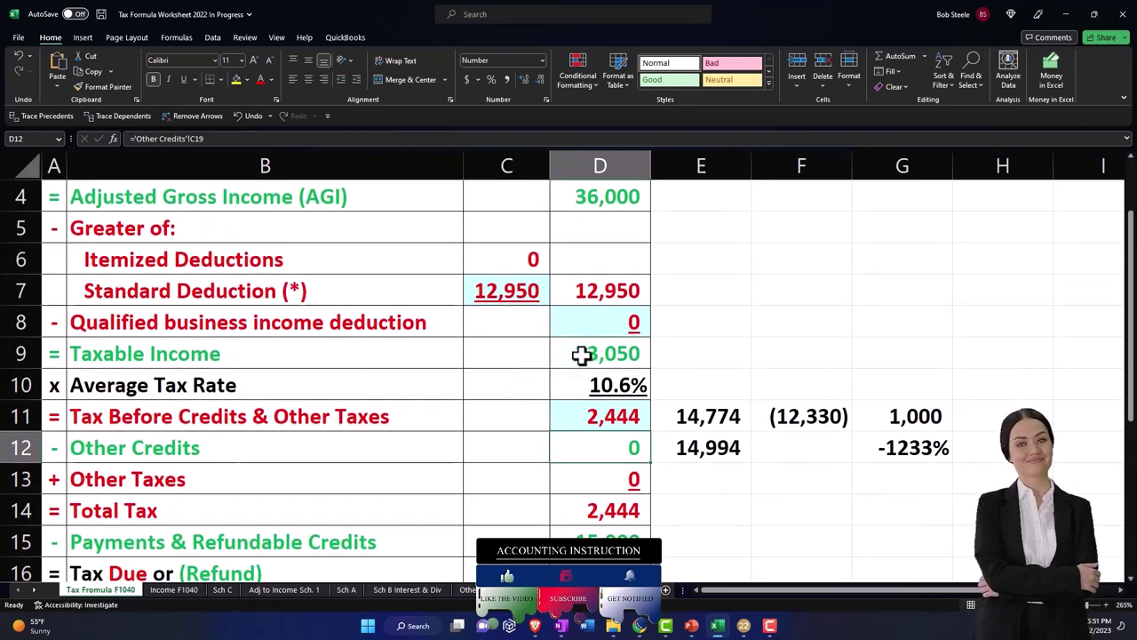
# Check total and taxable income on Form 1040 page 1 in Lacerte, and look up the tax on page 2.
pyautogui.click(718, 625)
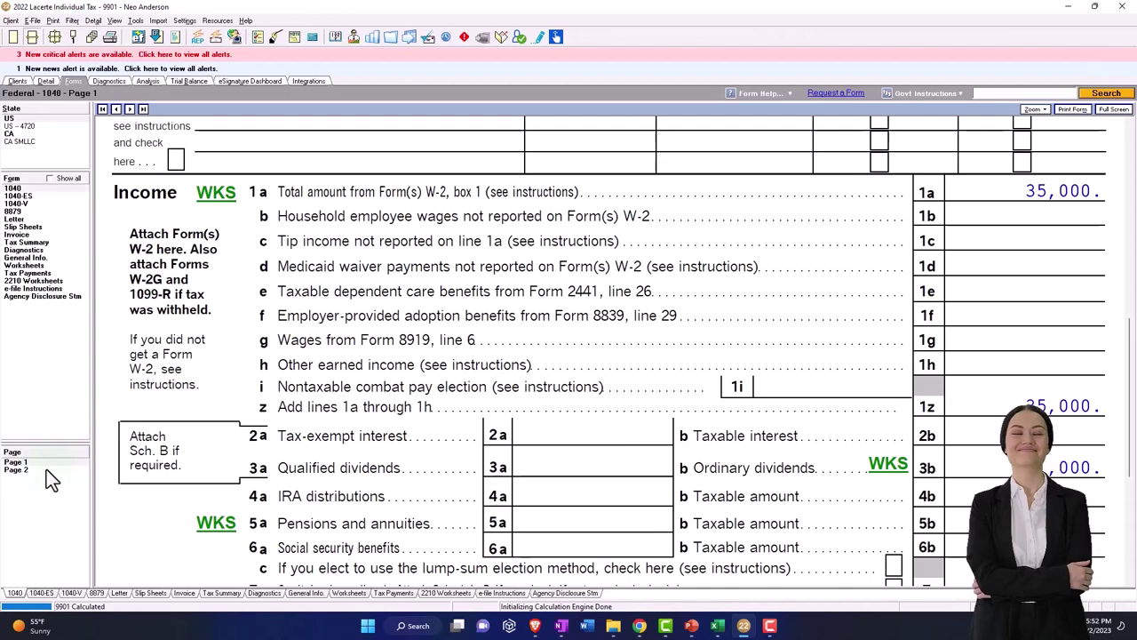
pyautogui.scroll(-3, 524, 393)
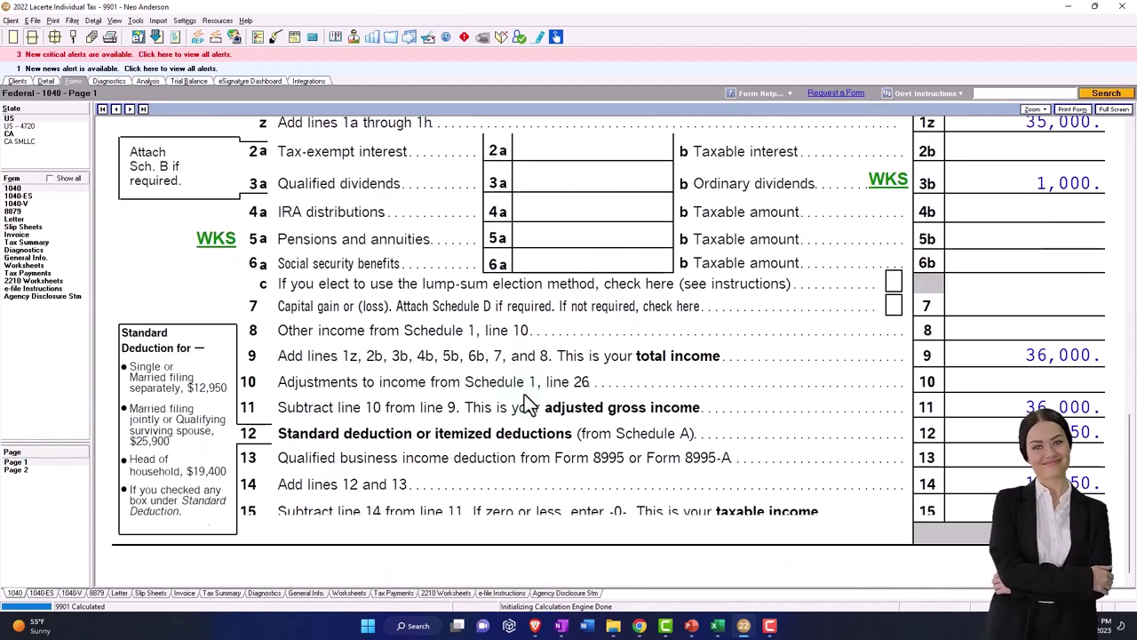
pyautogui.click(57, 471)
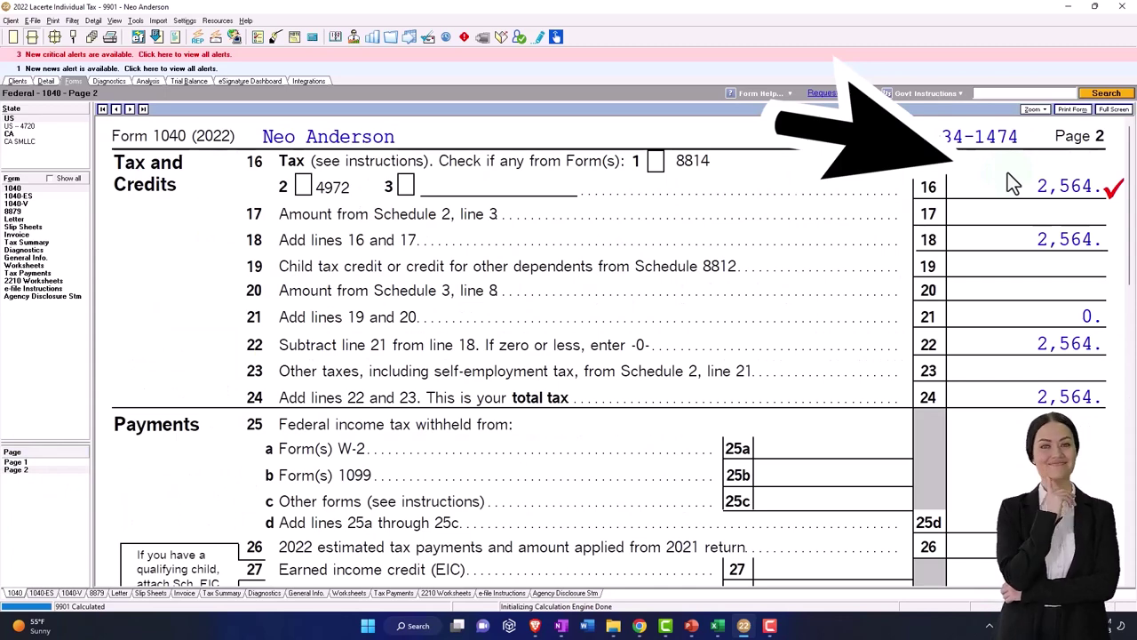
# Enter 2,444 in cell E11 of the Excel Tax Formula sheet as the prior tax for comparison.
pyautogui.click(727, 626)
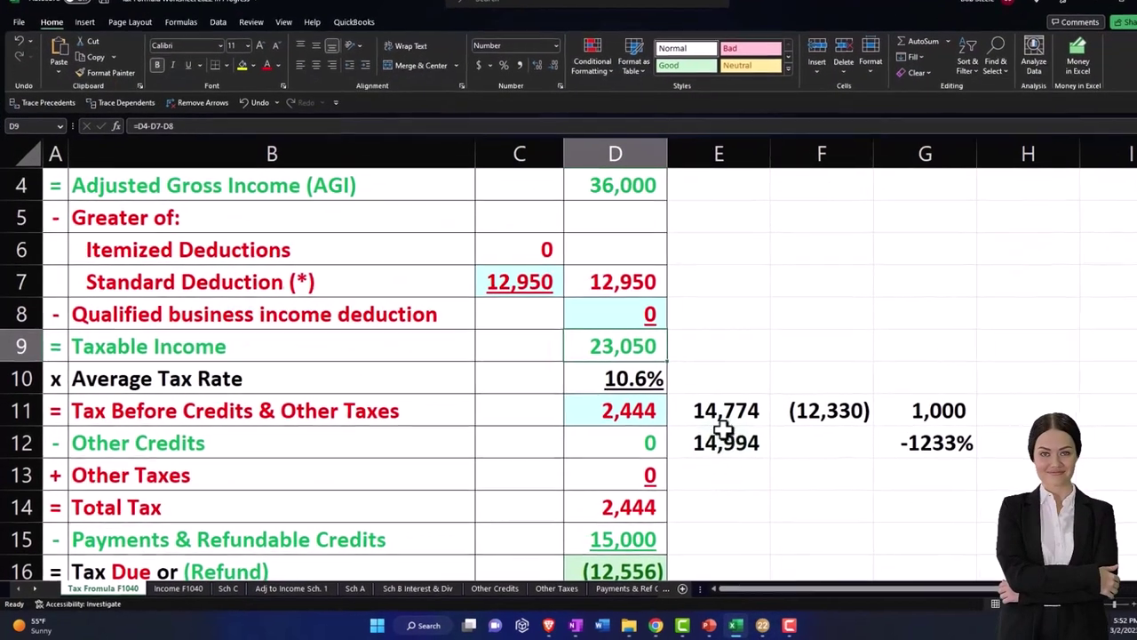
pyautogui.click(710, 418)
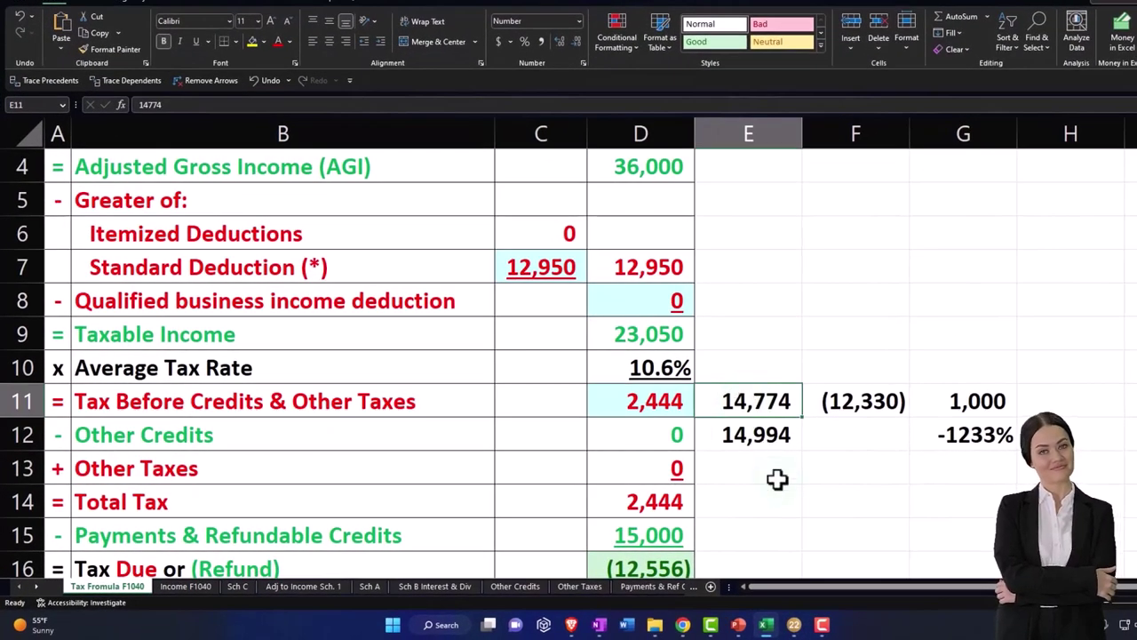
pyautogui.write('2444')
pyautogui.press('Left')
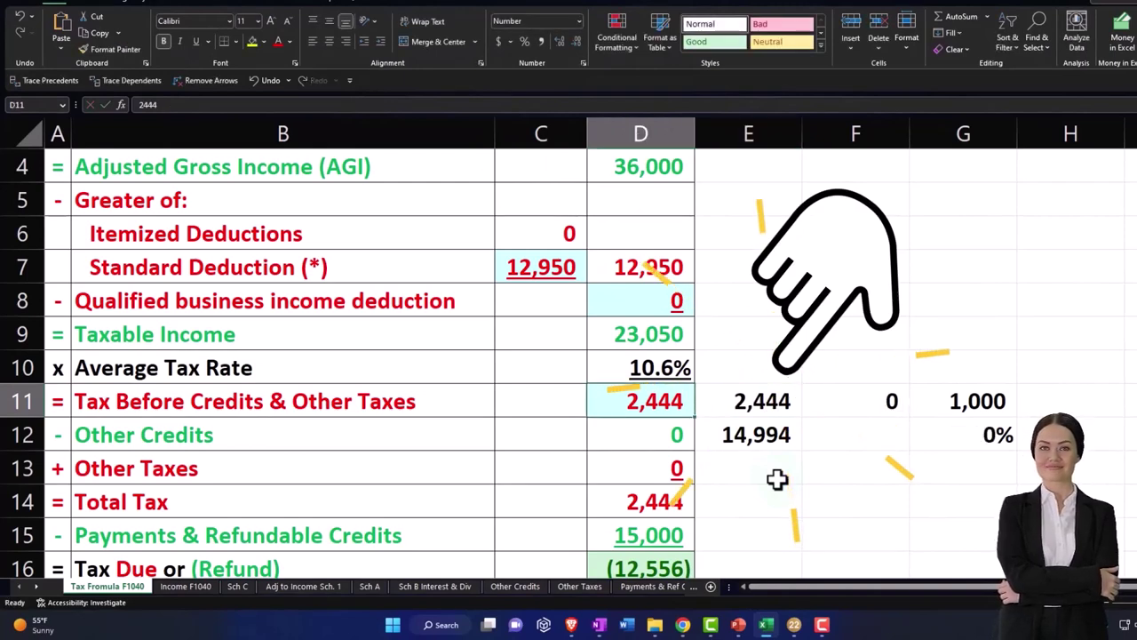
pyautogui.write('20,')
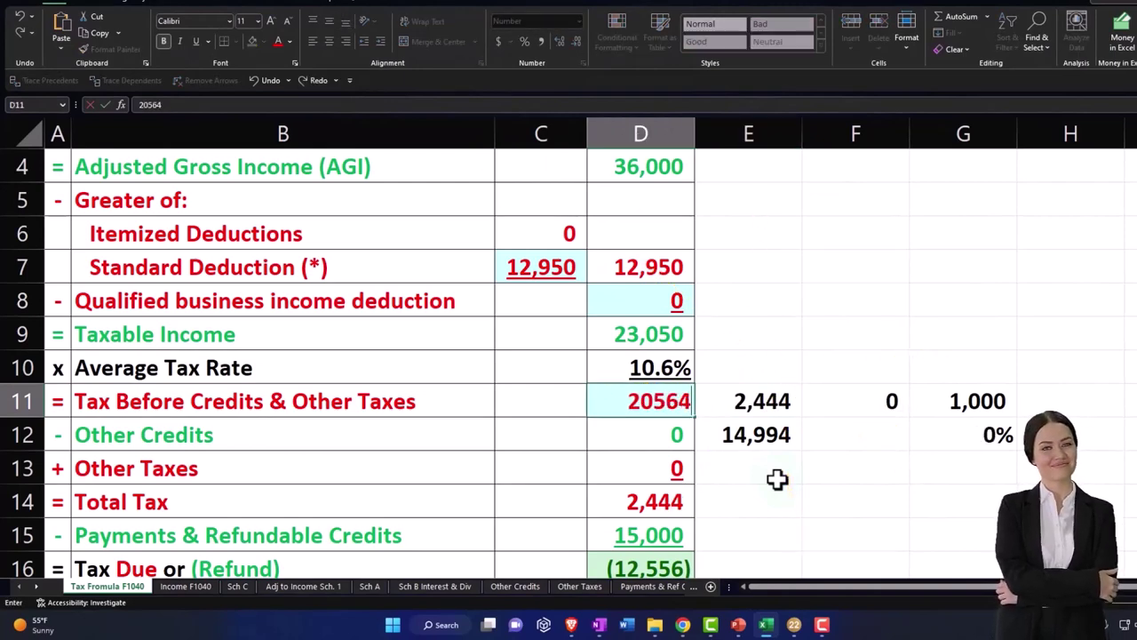
pyautogui.write('564')
pyautogui.press('Return')
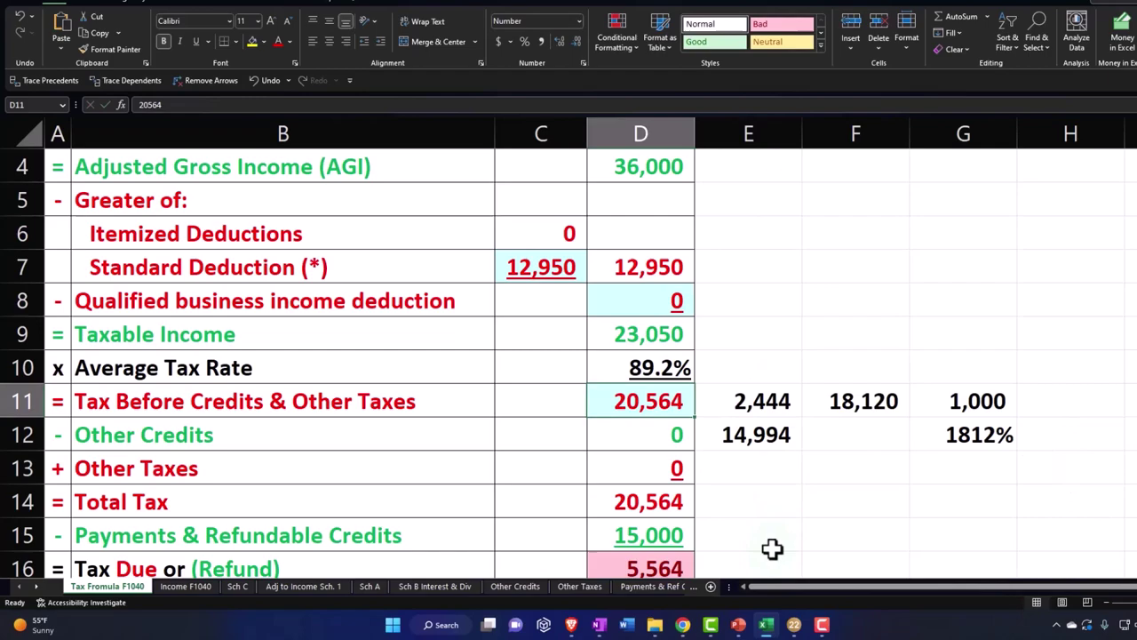
# Recheck the tax on Form 1040 page 2 in Lacerte, correct Tax Before Credits & Other Taxes to 2,564 in Excel, and inspect the rate in G12.
pyautogui.click(794, 625)
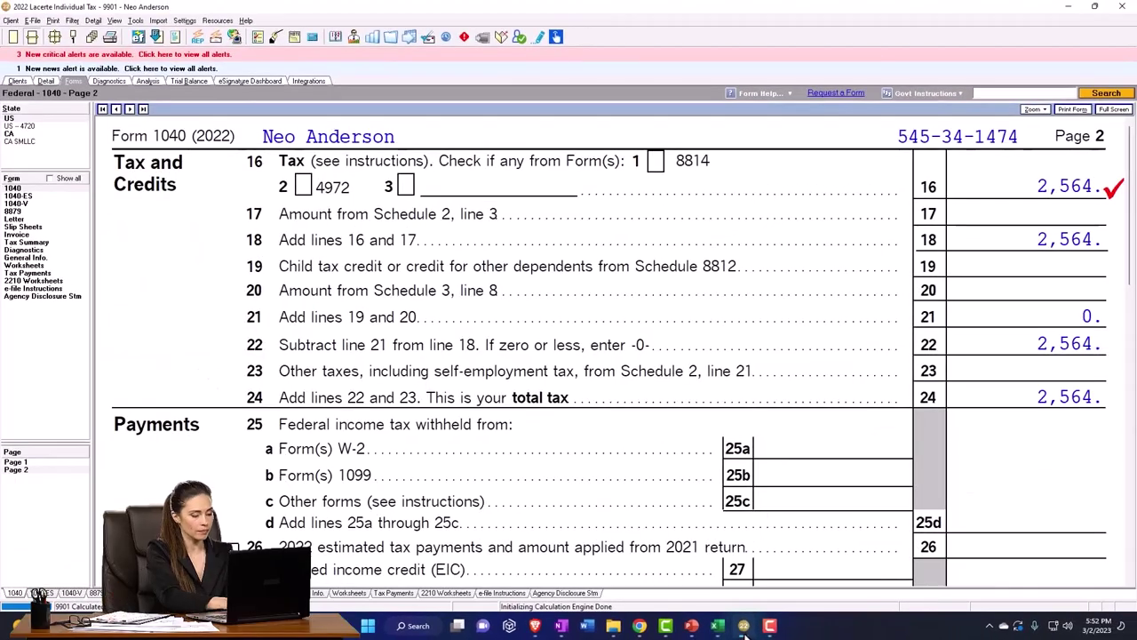
pyautogui.click(718, 625)
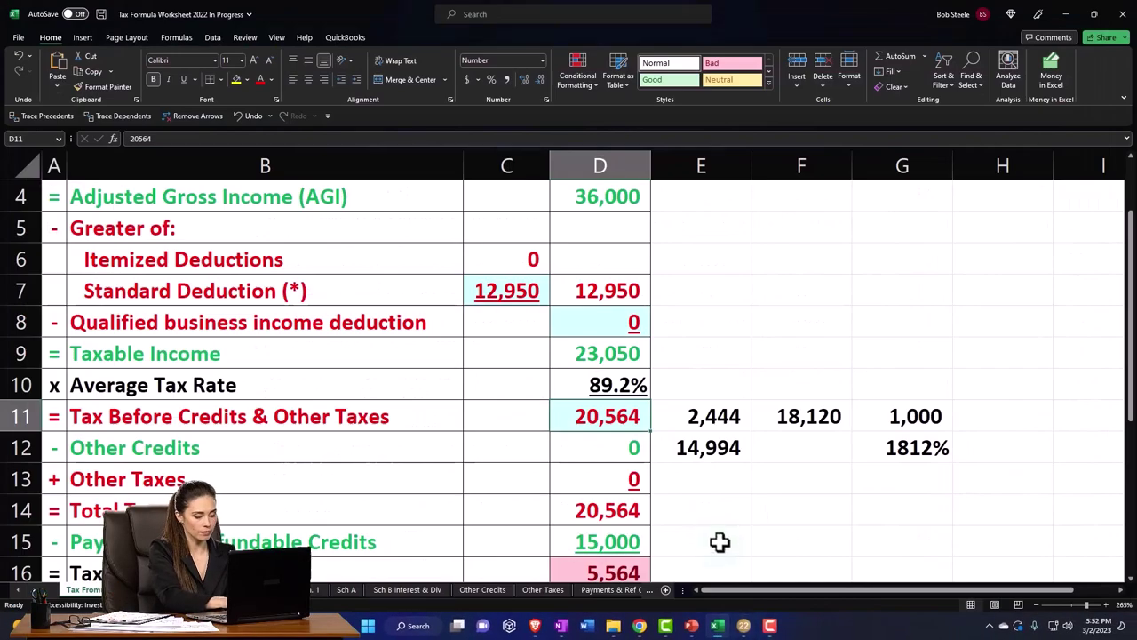
pyautogui.doubleClick(597, 418)
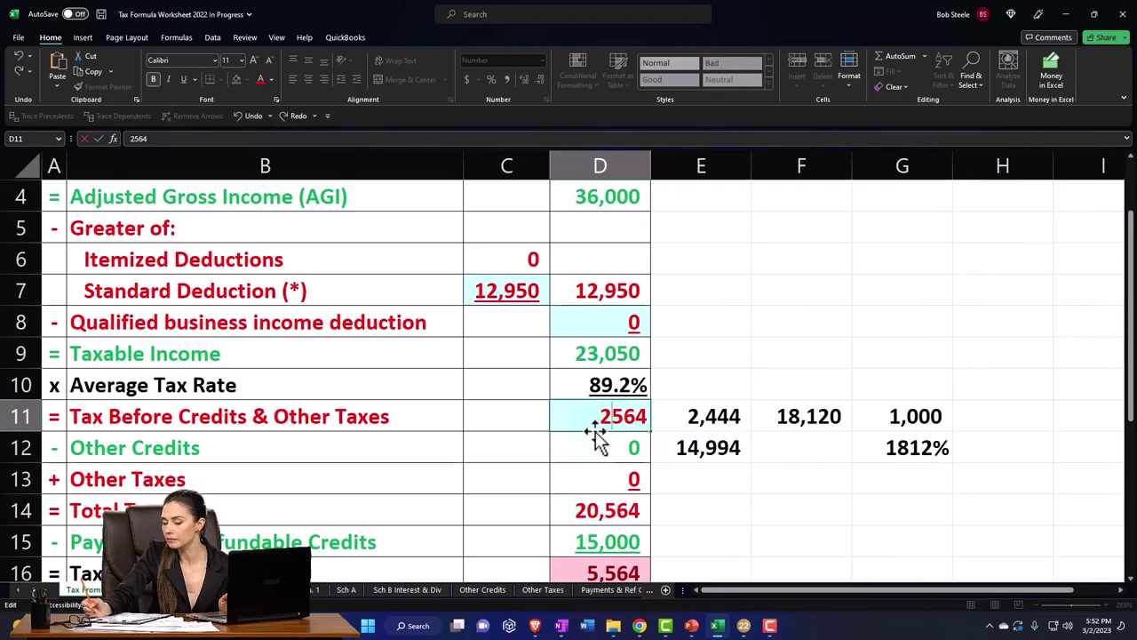
pyautogui.press('Return')
pyautogui.press('Up')
pyautogui.press('Right')
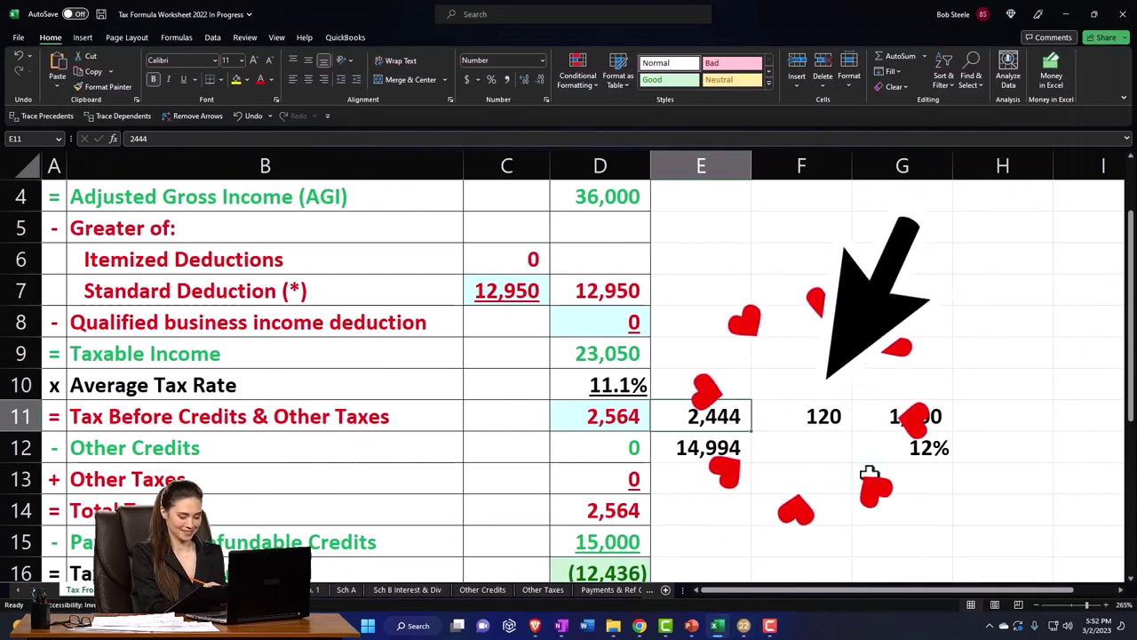
pyautogui.click(909, 450)
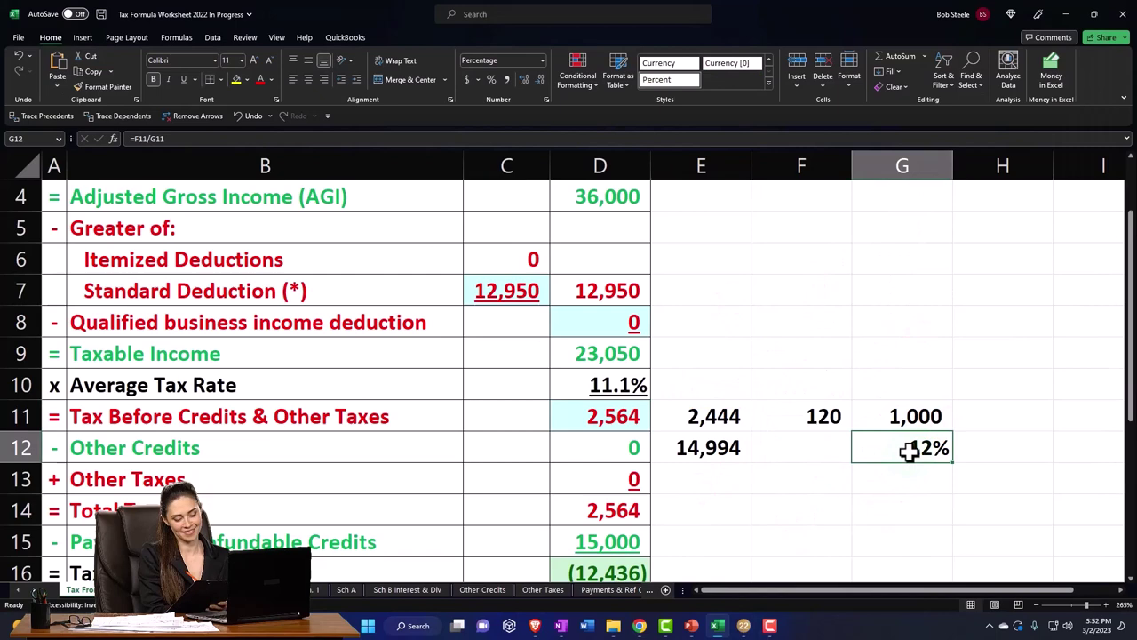
pyautogui.press('Return')
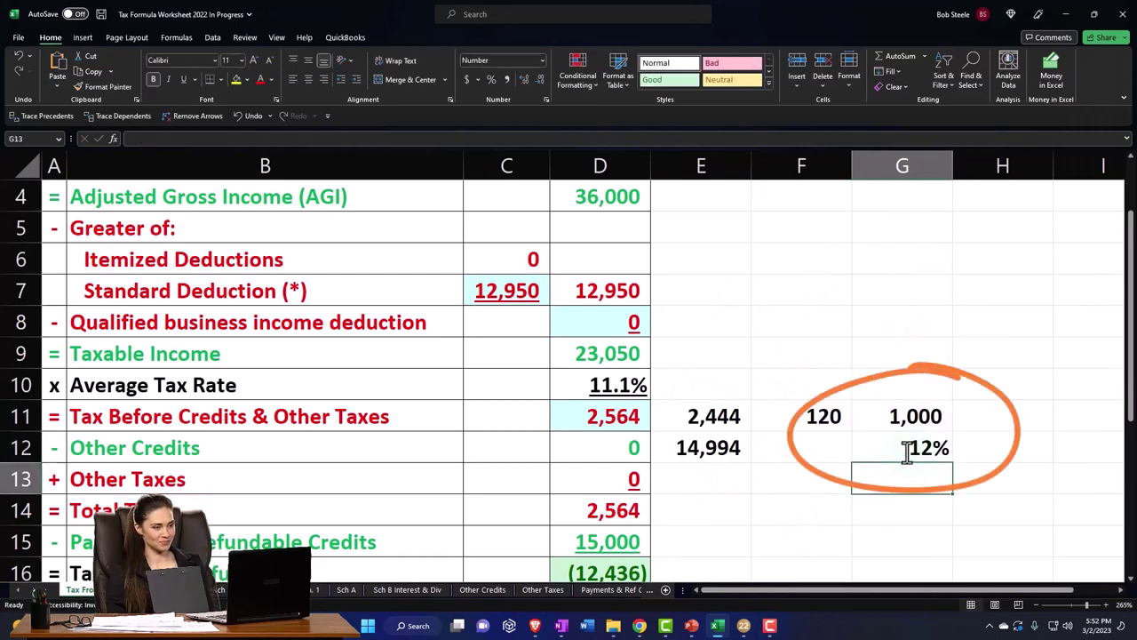
# Switch to Lacerte and review the Tax Summary down to the tax rates.
pyautogui.click(744, 627)
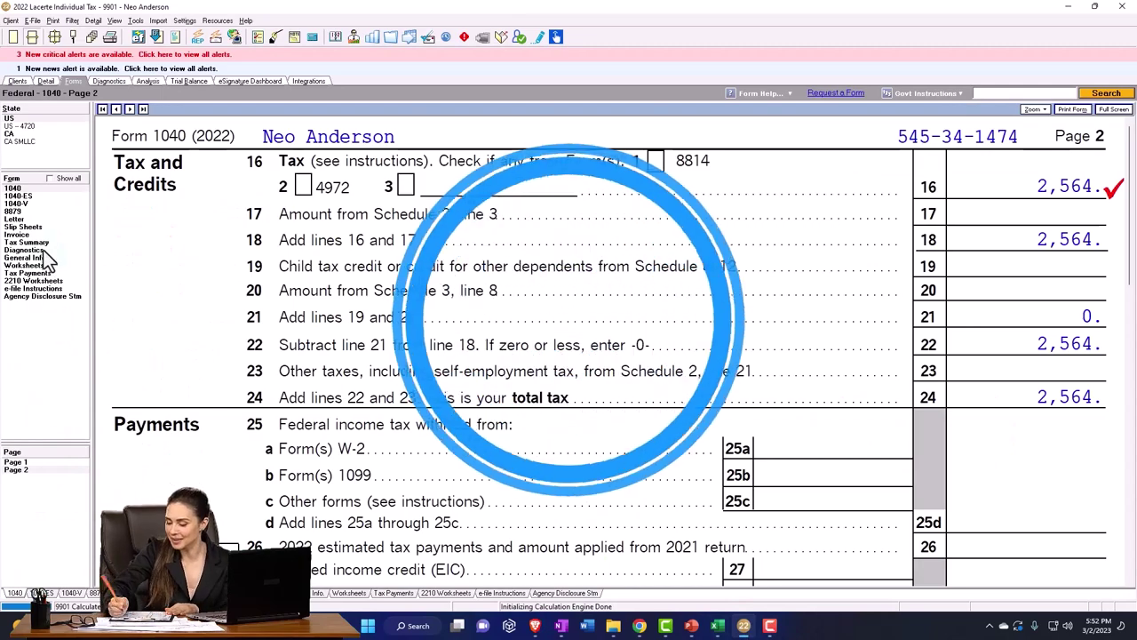
pyautogui.click(41, 242)
pyautogui.scroll(-10, 613, 382)
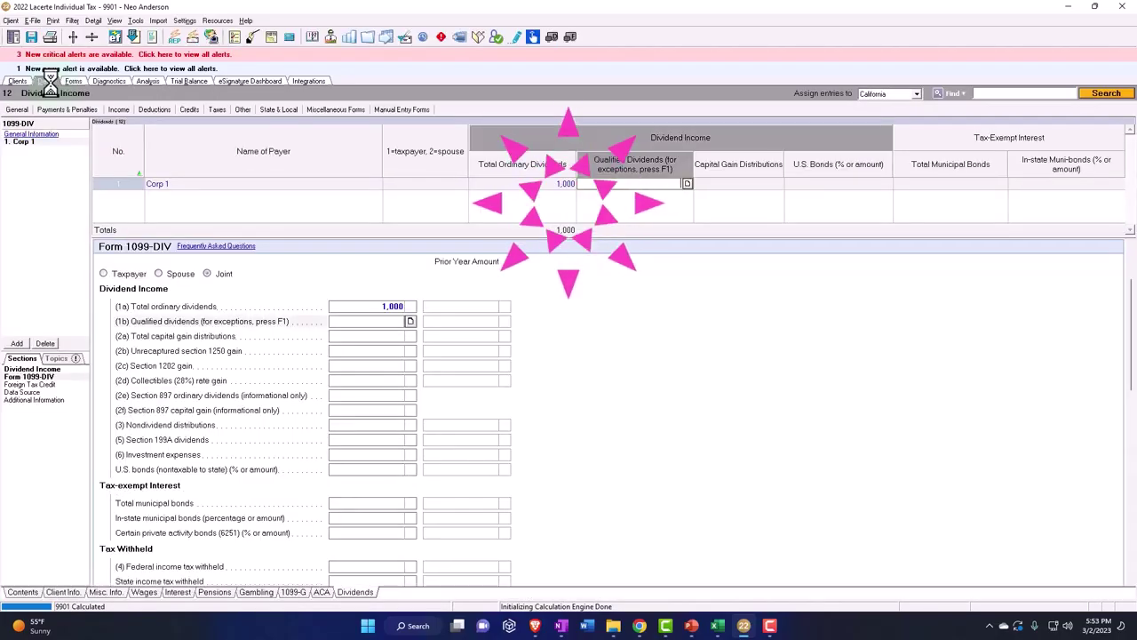
# Set Corp 1's qualified dividends to 1,000 in the Dividend Income input.
pyautogui.write('1,')
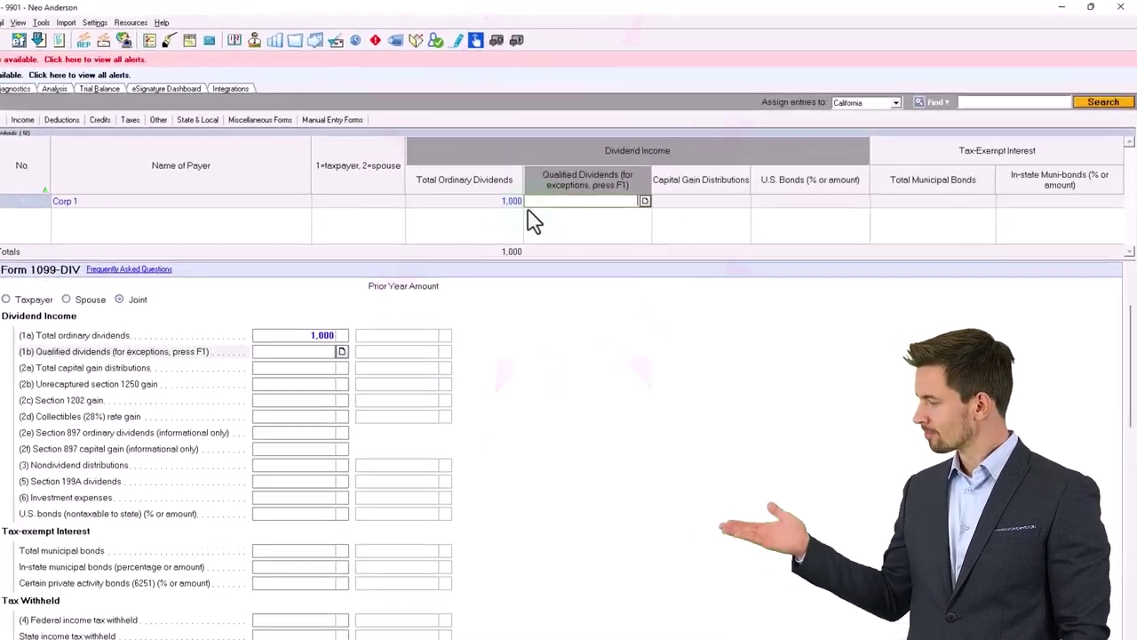
pyautogui.write('000')
pyautogui.press('Tab')
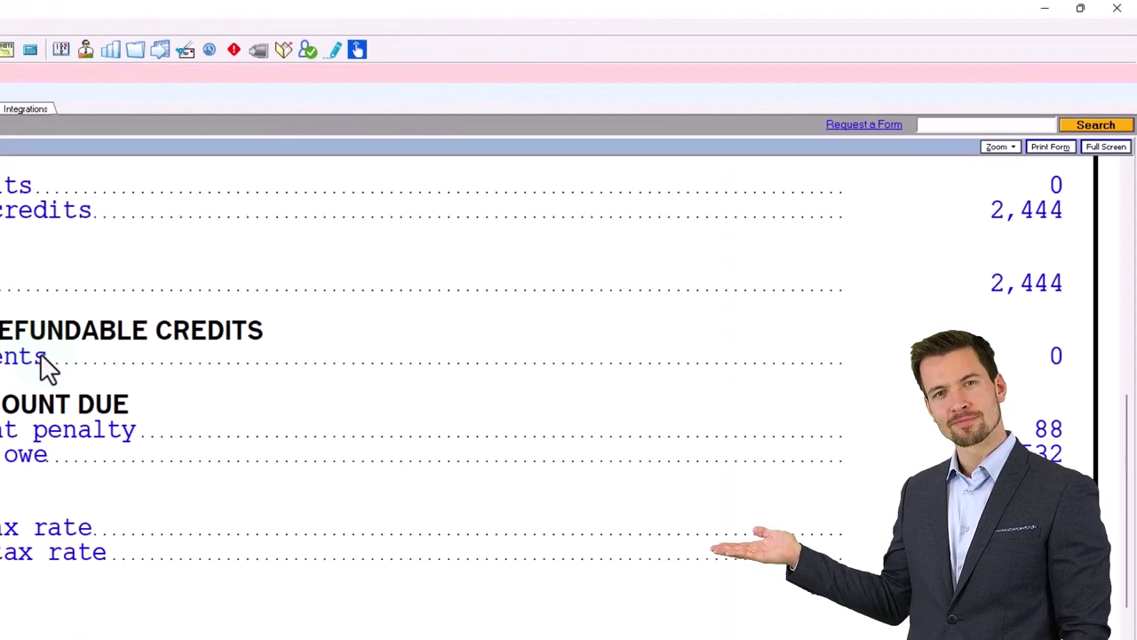
# Examine the qualified and ordinary dividends, total income and taxable income lines on Form 1040 page 1.
pyautogui.click(18, 170)
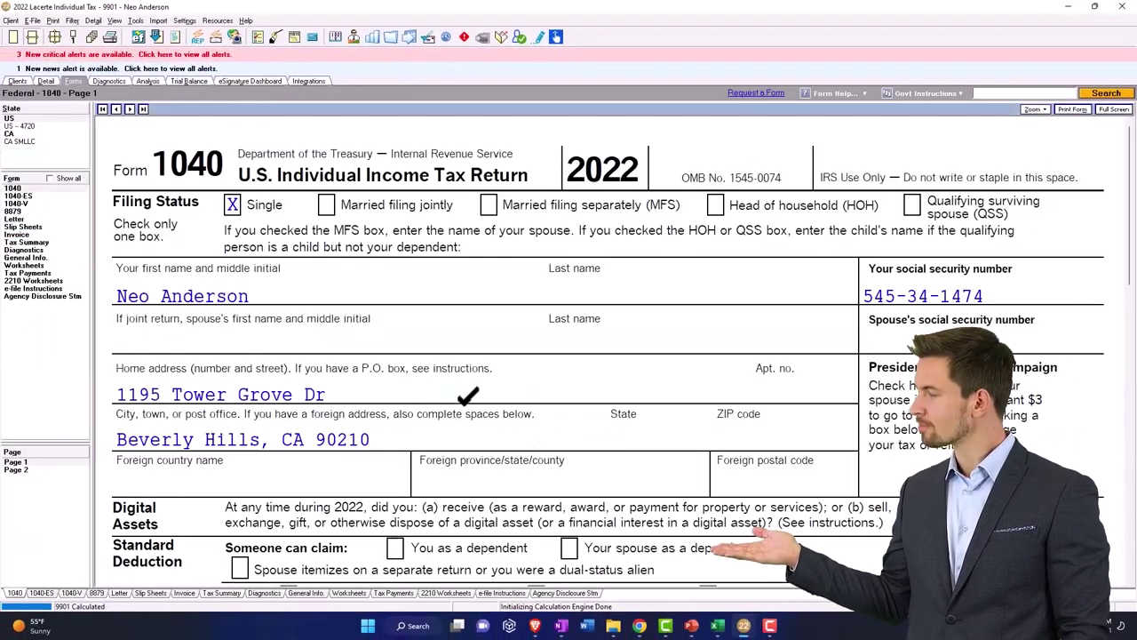
pyautogui.scroll(-10, 538, 394)
pyautogui.scroll(-2, 609, 417)
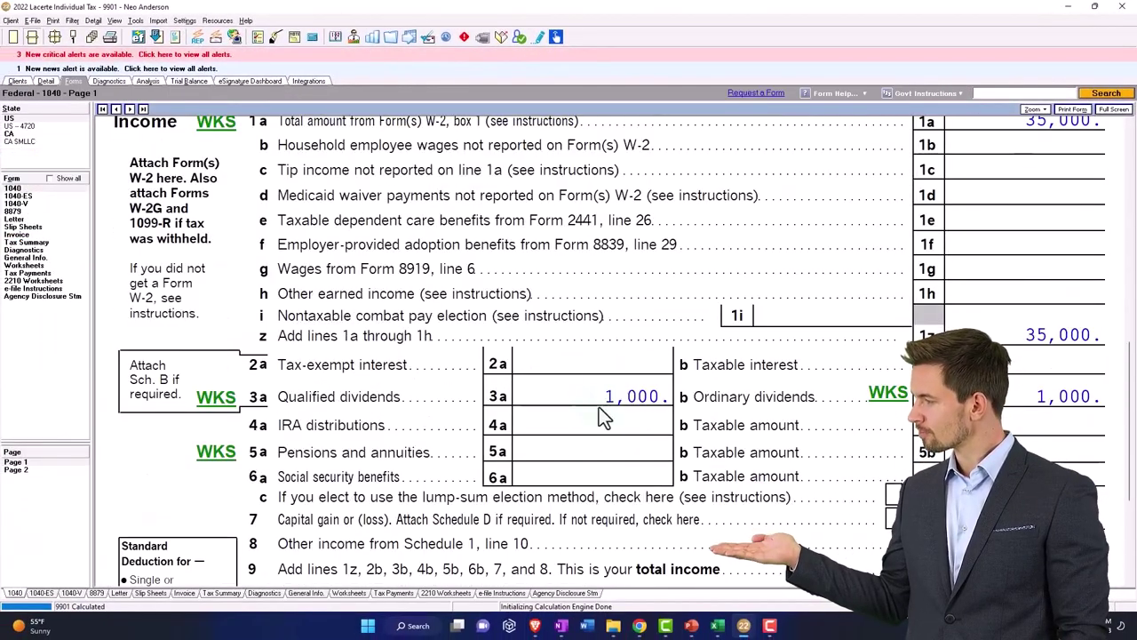
pyautogui.scroll(-6, 609, 418)
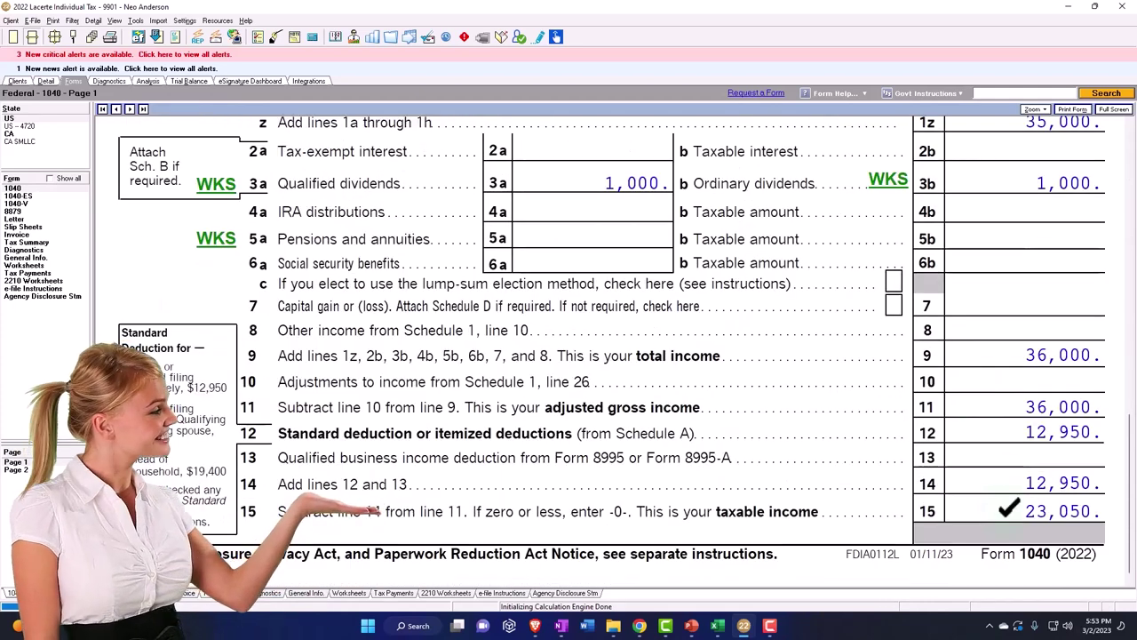
# Compare Taxable Income in the Excel worksheet with Form 1040, then view the tax lines on Form 1040 page 2 in Lacerte.
pyautogui.hotkey('alt', 'Tab')
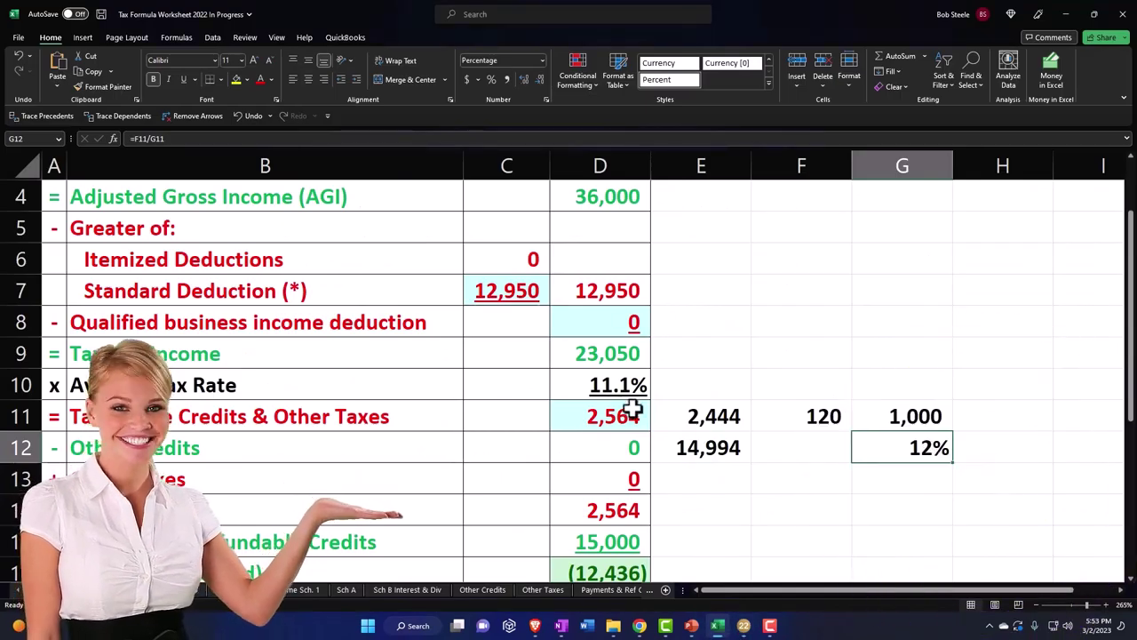
pyautogui.click(607, 353)
pyautogui.click(717, 626)
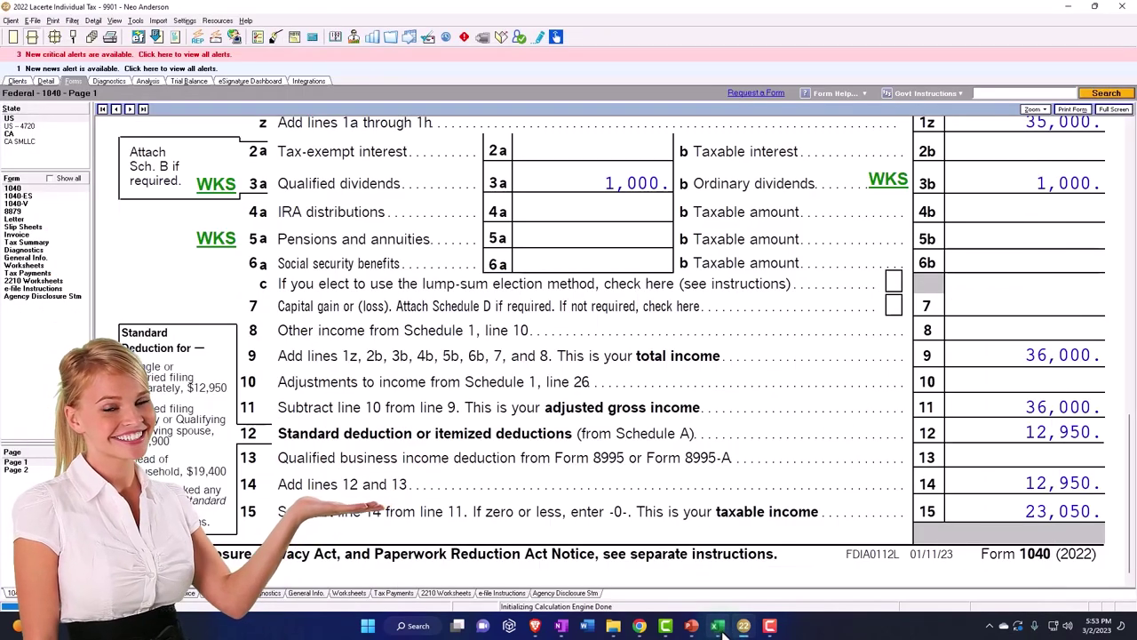
pyautogui.click(15, 469)
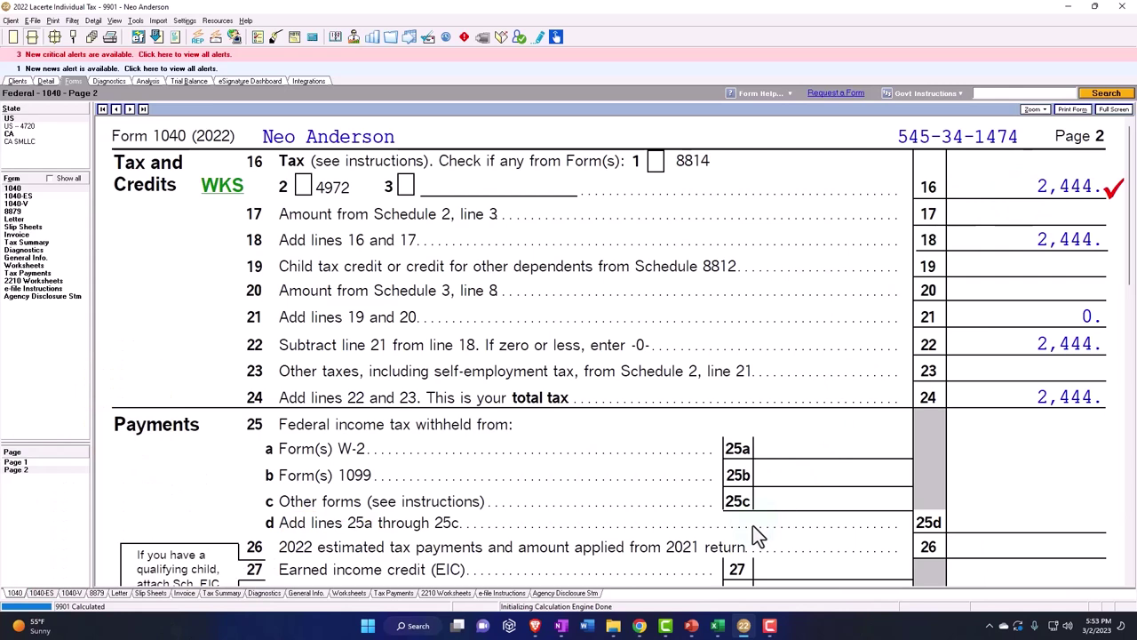
# Switch to Excel and set Tax Before Credits & Other Taxes in D11 to 2,444.
pyautogui.click(718, 626)
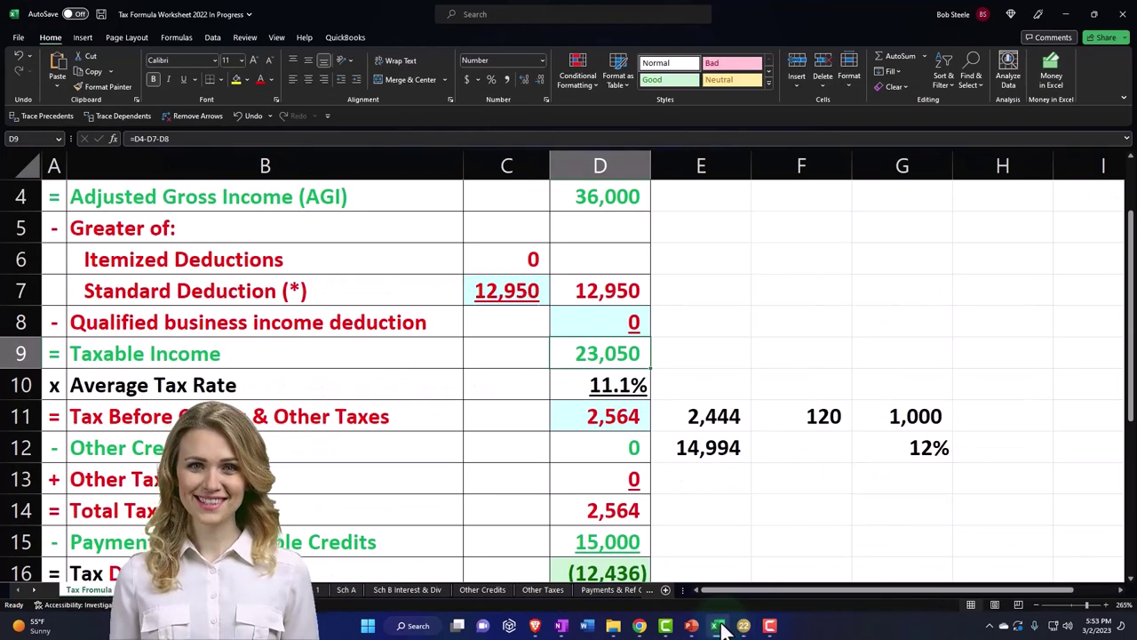
pyautogui.click(719, 417)
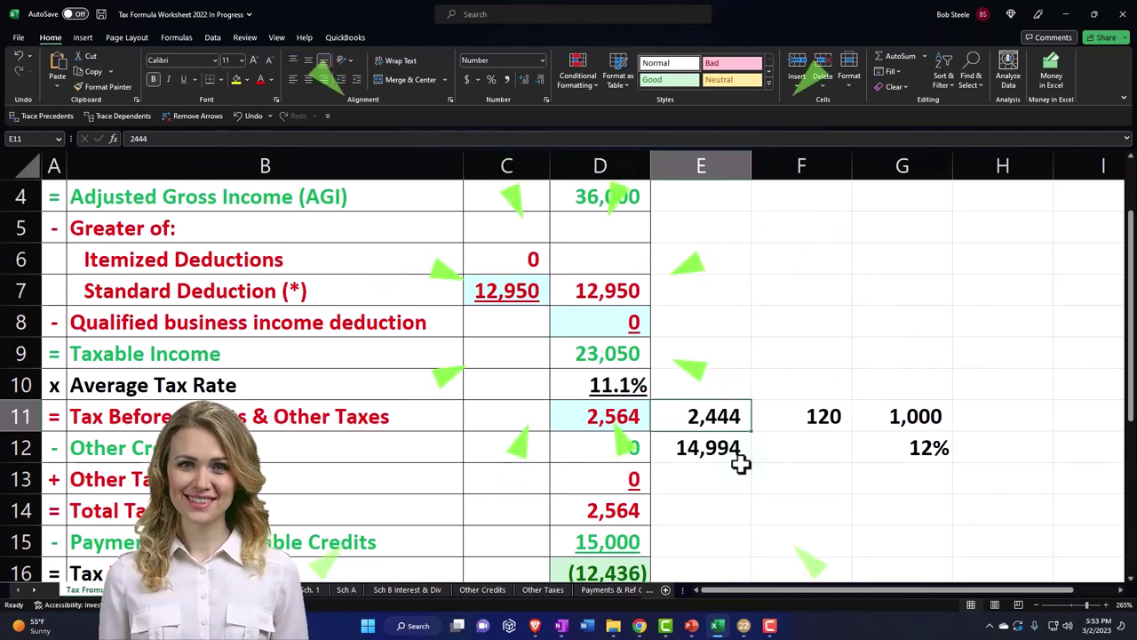
pyautogui.click(739, 460)
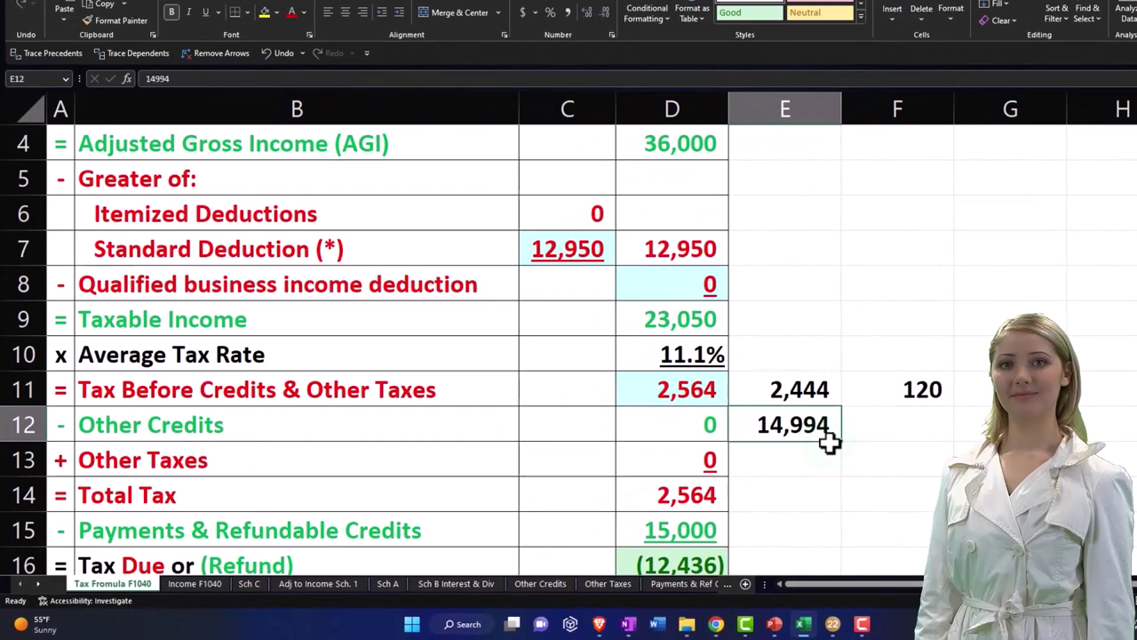
pyautogui.press('Up')
pyautogui.press('Left')
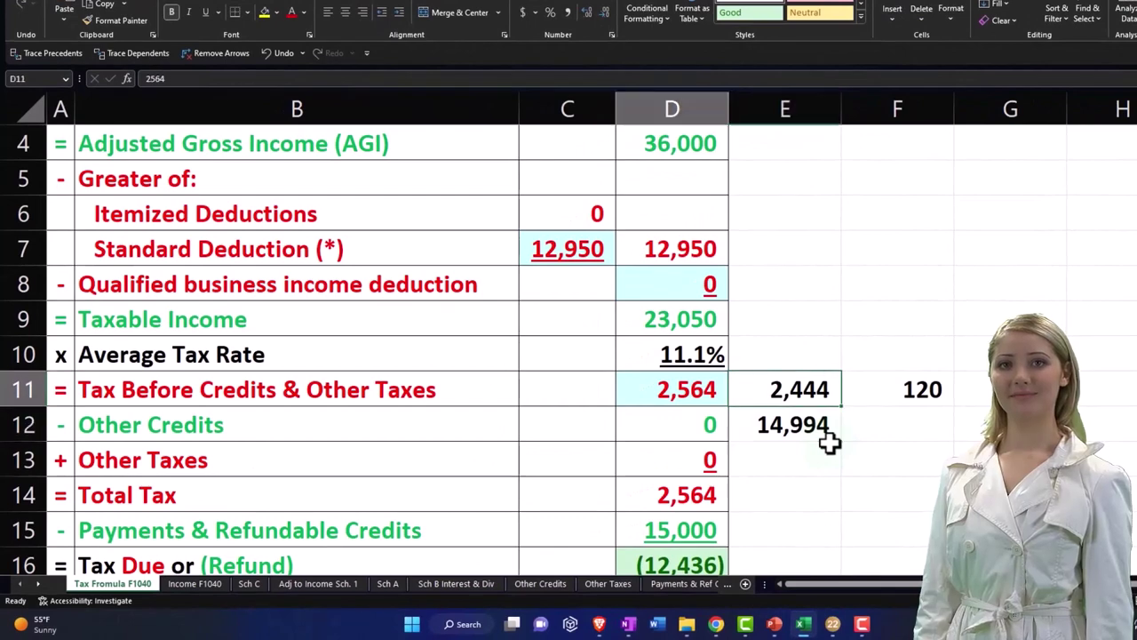
pyautogui.write('2444')
pyautogui.press('Return')
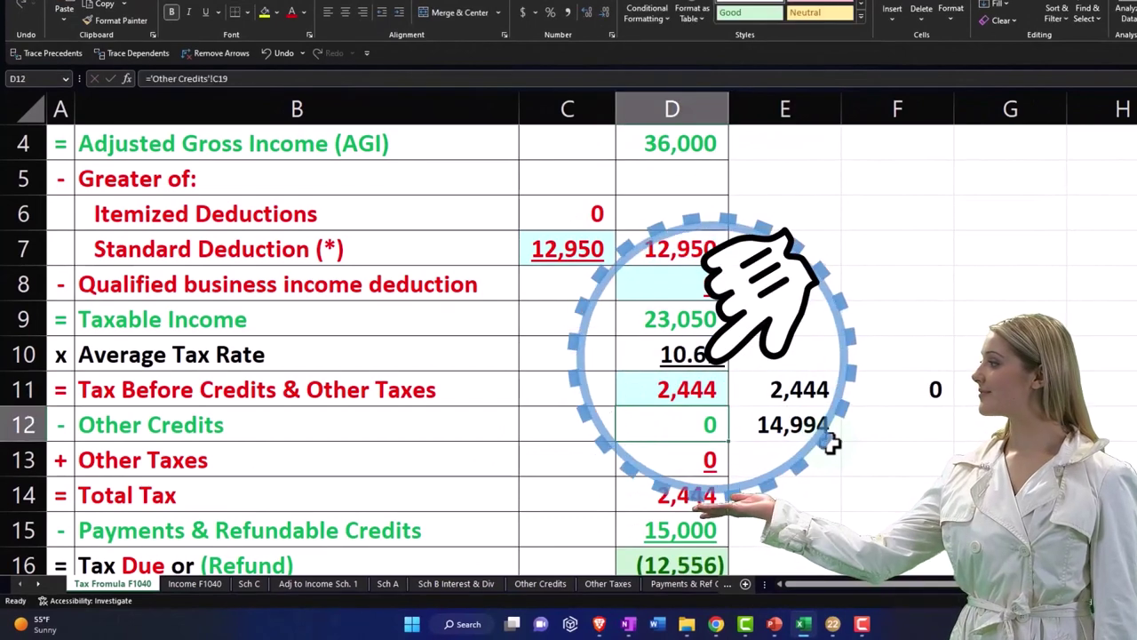
# Inspect the rate calculation in G12 for the added dividends.
pyautogui.press('Up')
pyautogui.press('Right')
pyautogui.press('Right')
pyautogui.press('Right')
pyautogui.press('Down')
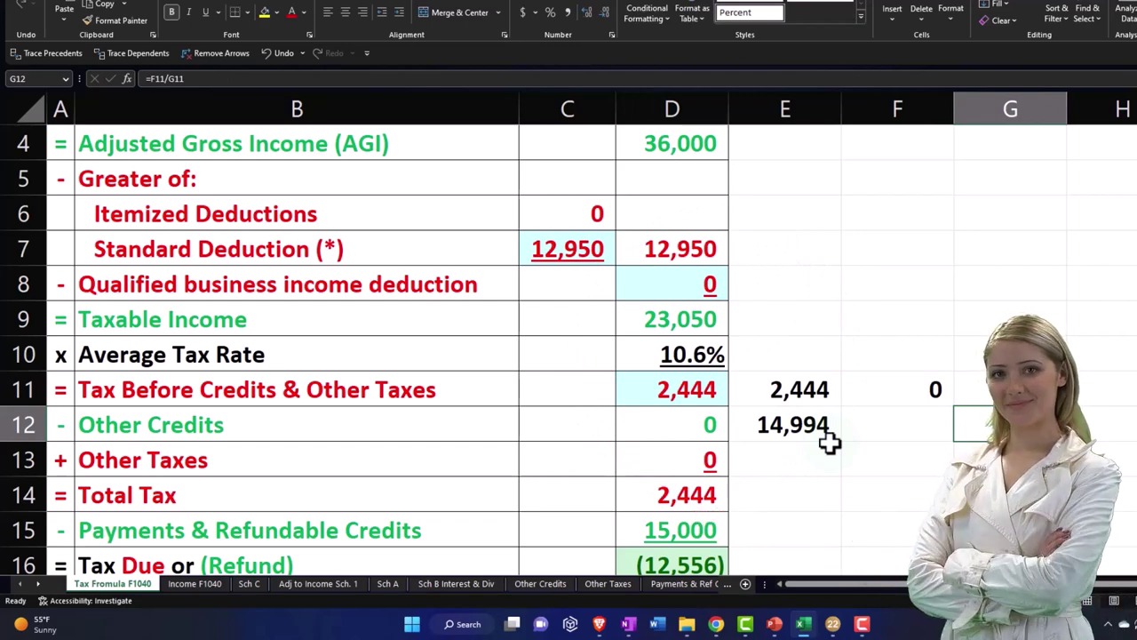
# Review the PowerPoint slide of 0%, 15% and 20% tax rates by filing status and the Form 1099-DIV slide.
pyautogui.click(833, 624)
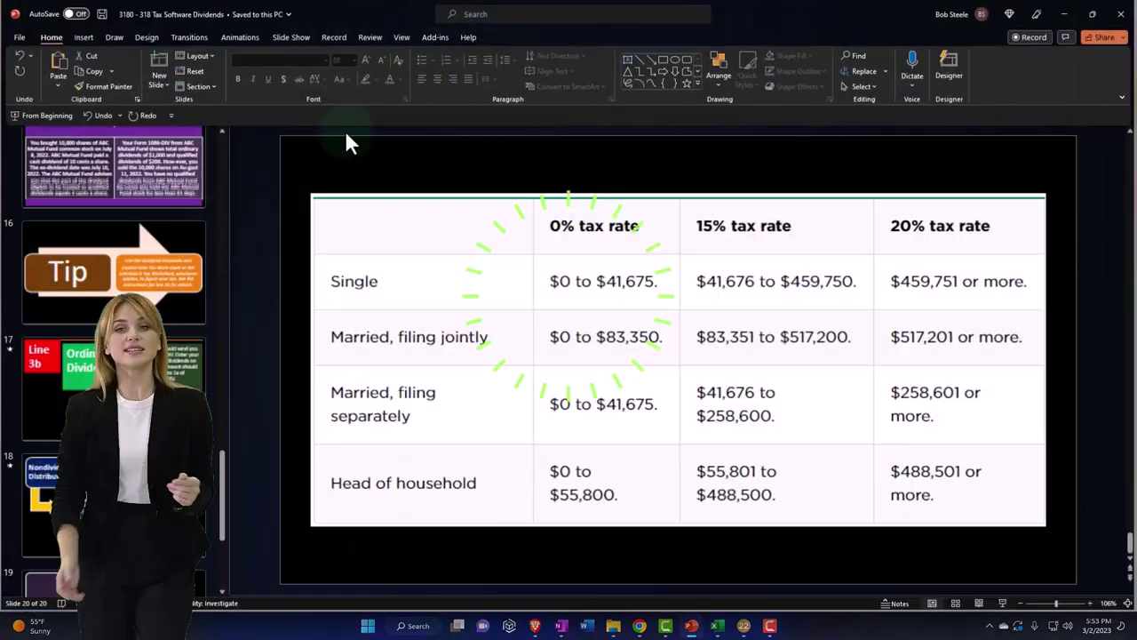
pyautogui.scroll(15, 116, 355)
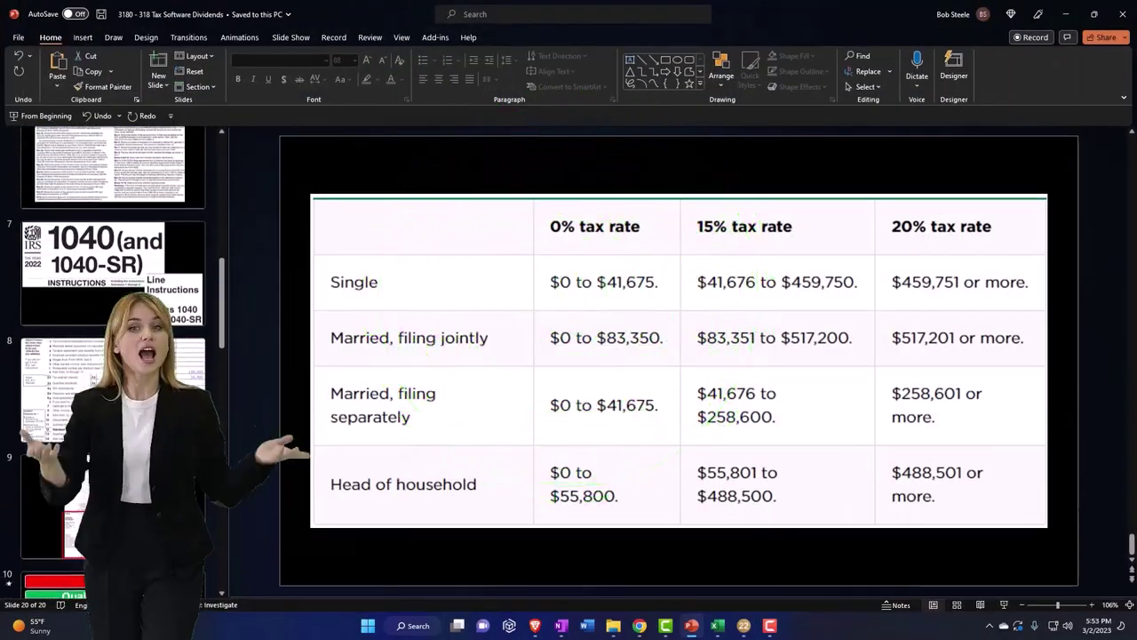
pyautogui.scroll(5, 116, 355)
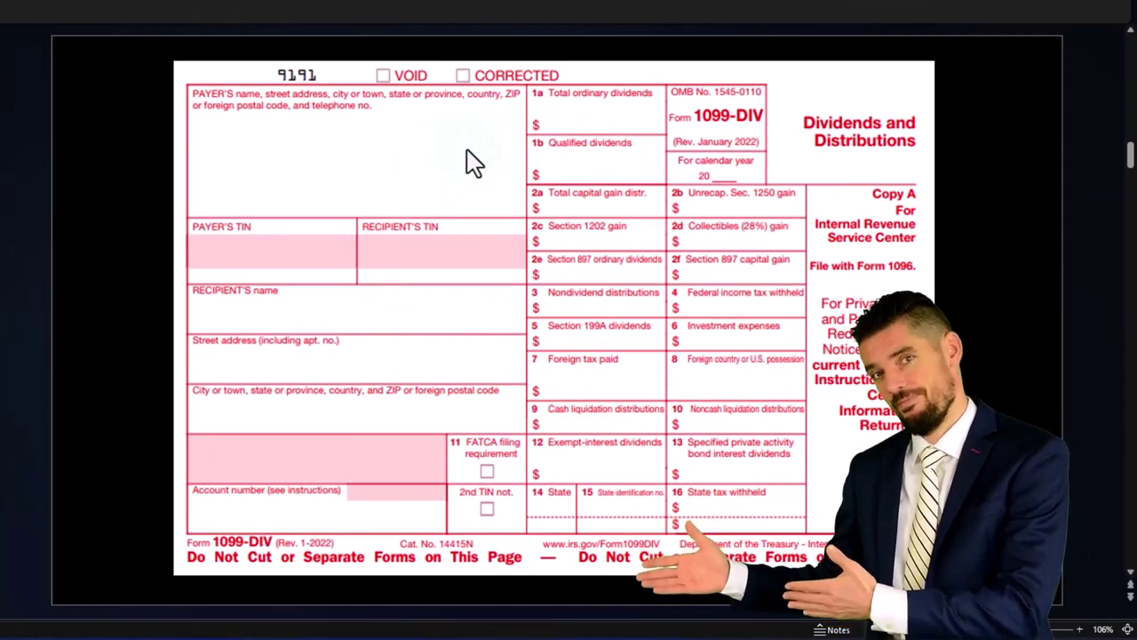
pyautogui.press('Escape')
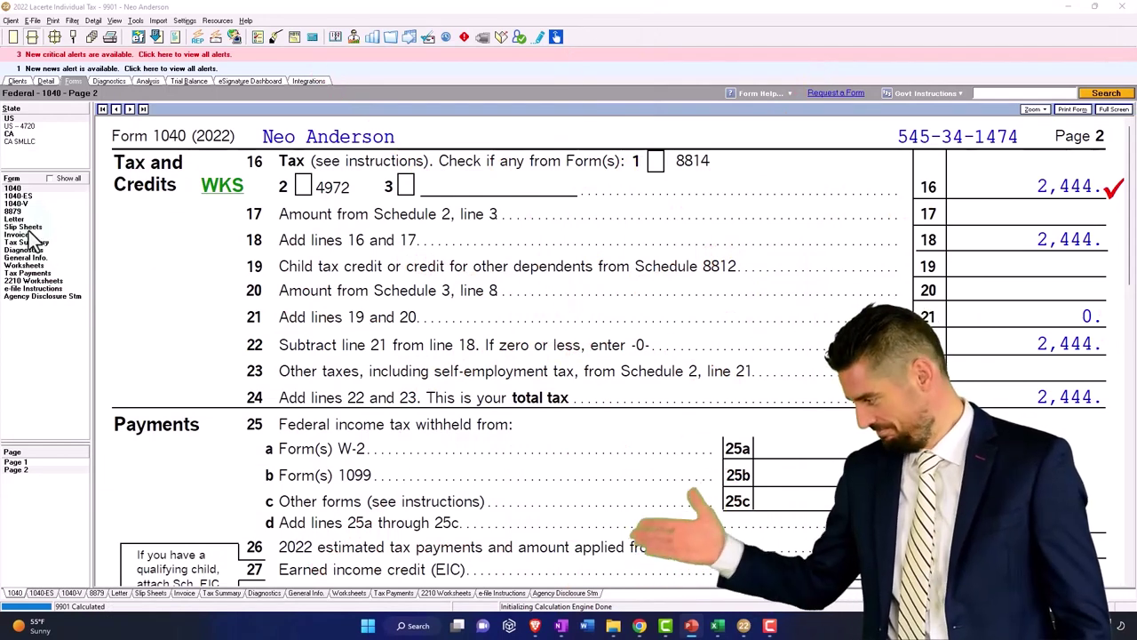
# In Lacerte's Wages input, set the W-2 wages to 100,000 and the federal withholding to 15,000.
pyautogui.click(46, 82)
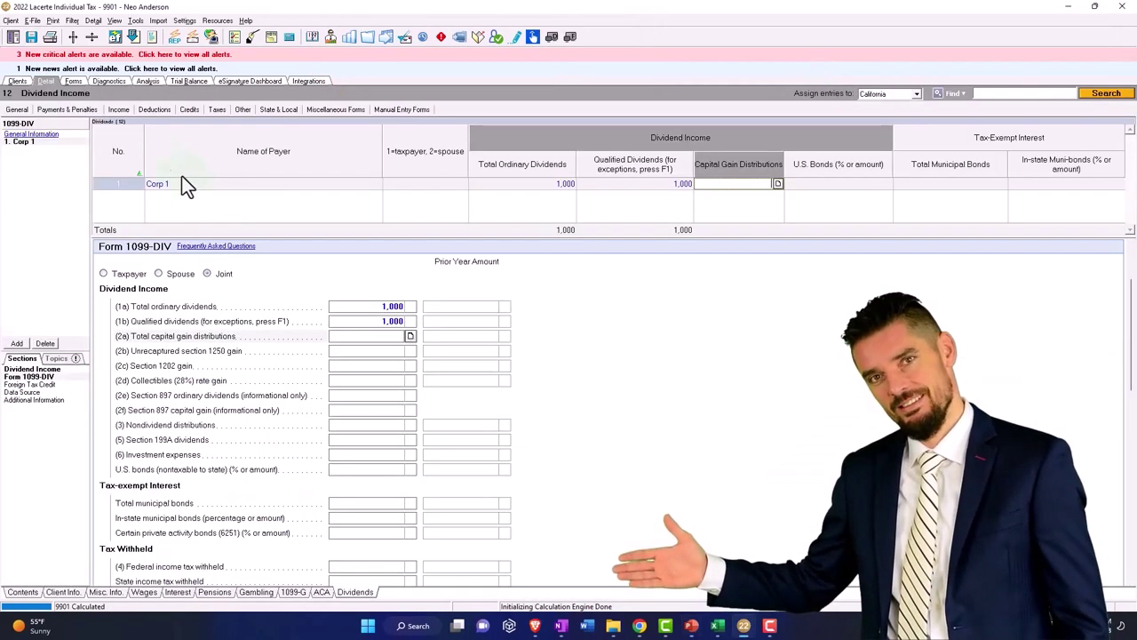
pyautogui.click(126, 114)
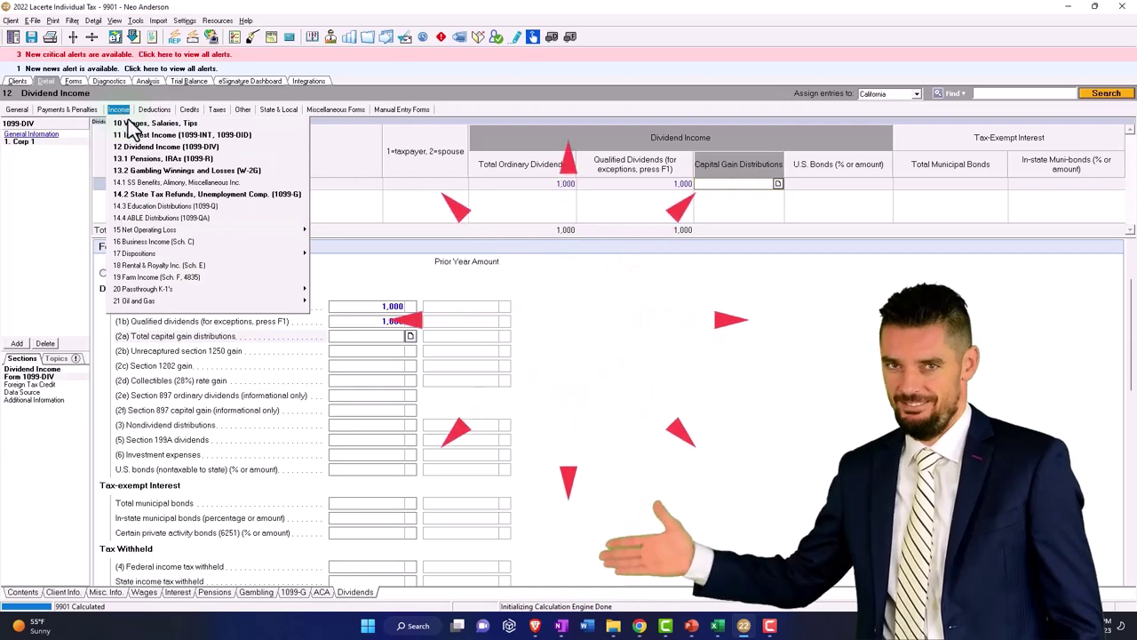
pyautogui.click(134, 124)
pyautogui.click(558, 183)
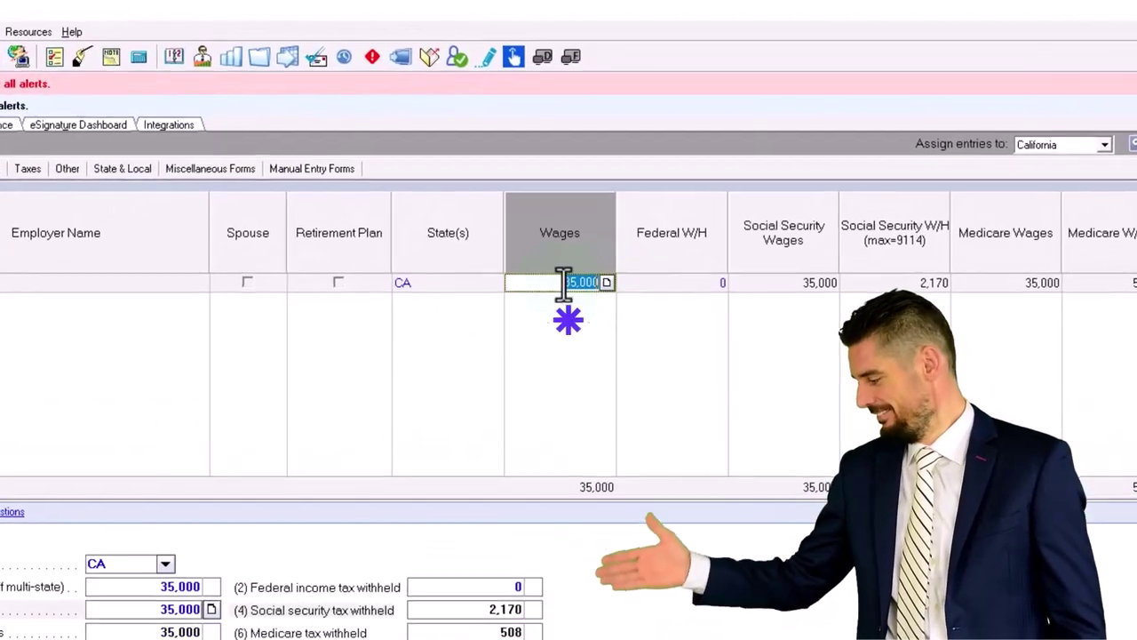
pyautogui.write('100,000')
pyautogui.press('Tab')
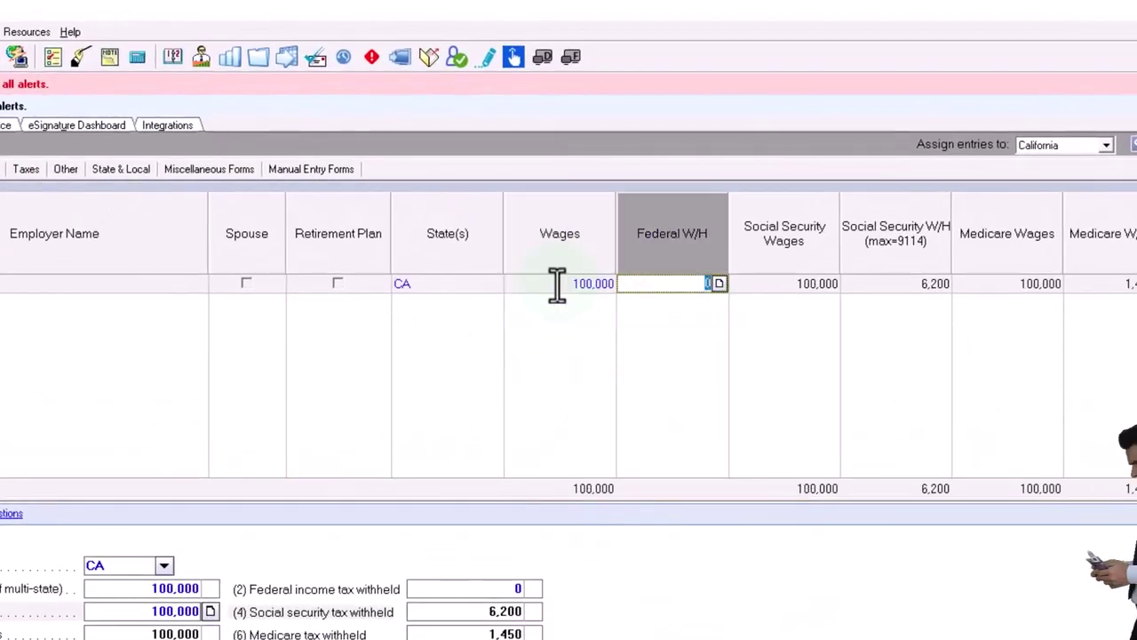
pyautogui.write('15000')
pyautogui.press('Tab')
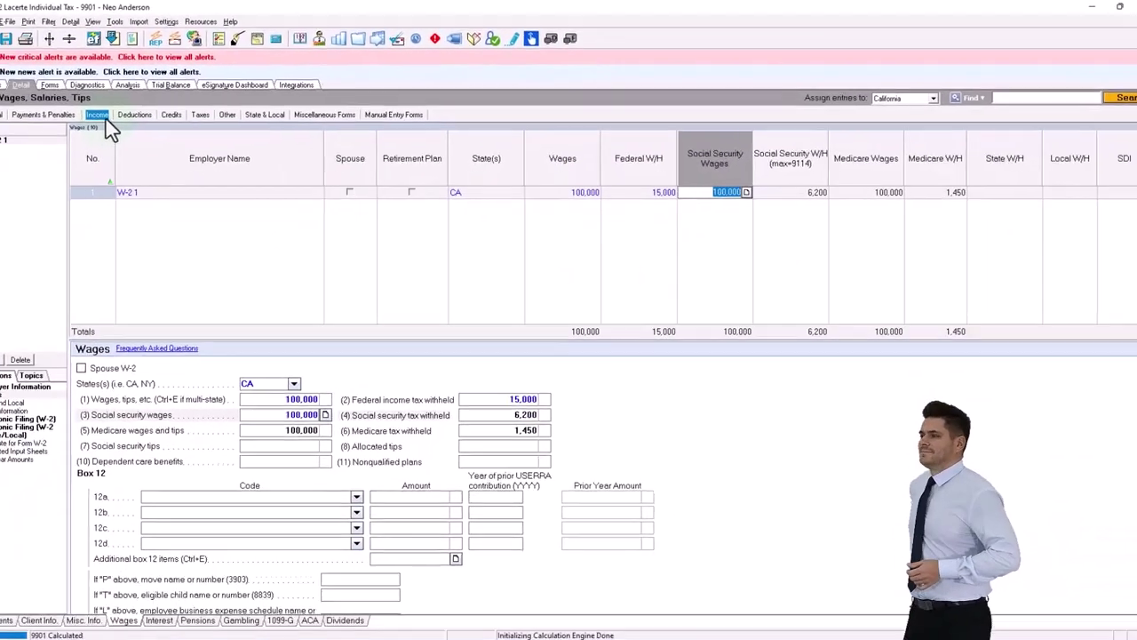
# Add a second 1099-DIV payer named Corp 2 in the Dividend Income input.
pyautogui.click(119, 110)
pyautogui.click(137, 148)
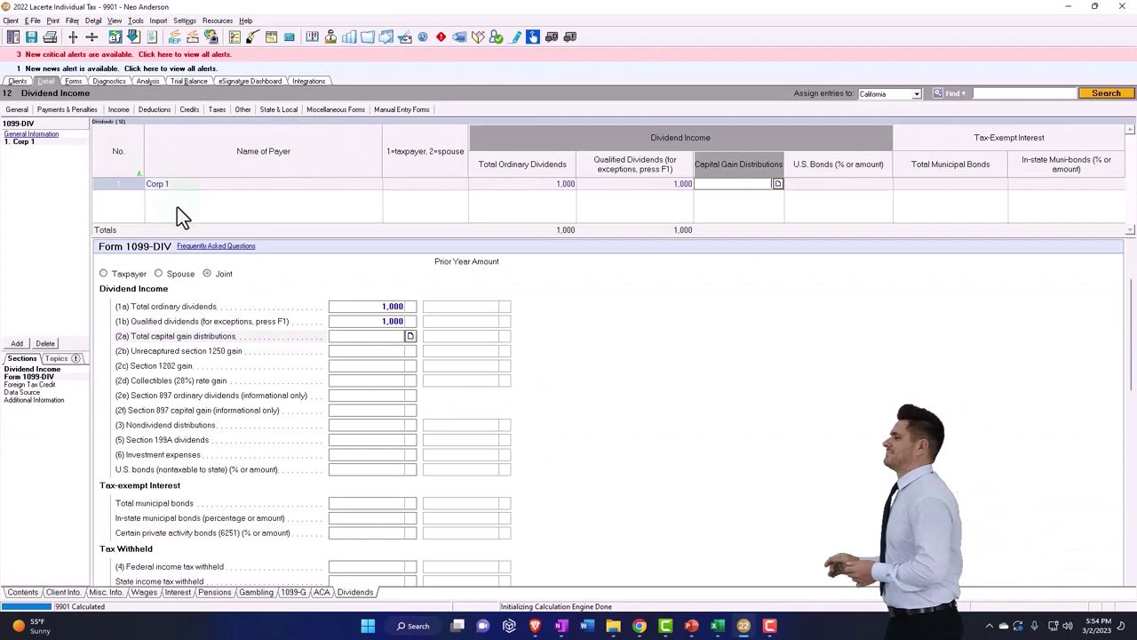
pyautogui.click(17, 344)
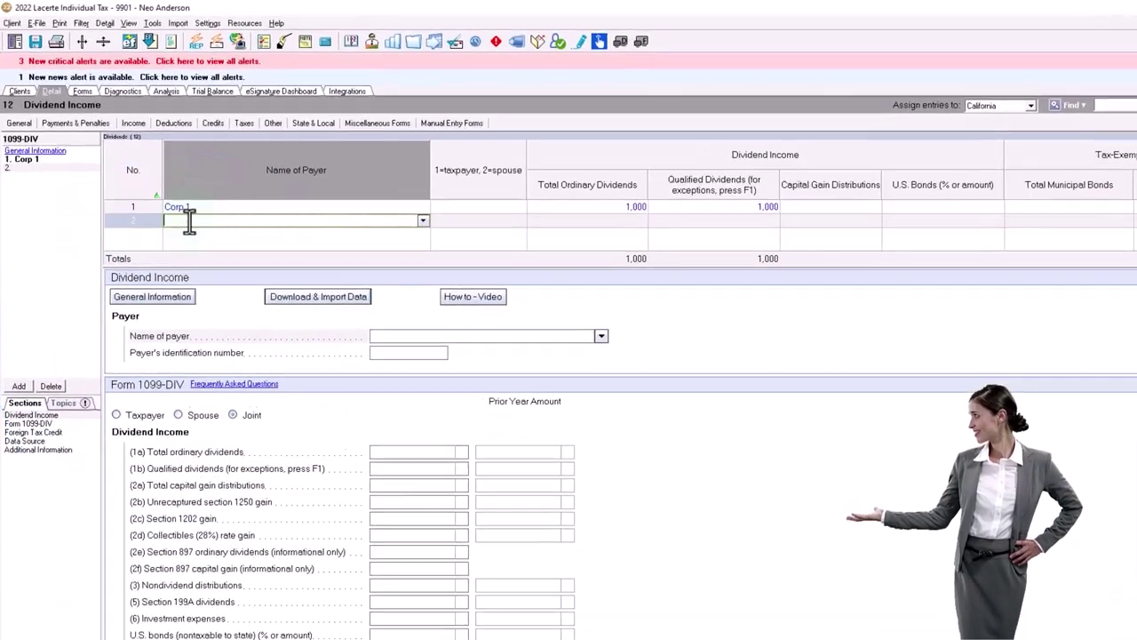
pyautogui.write('Corp 1')
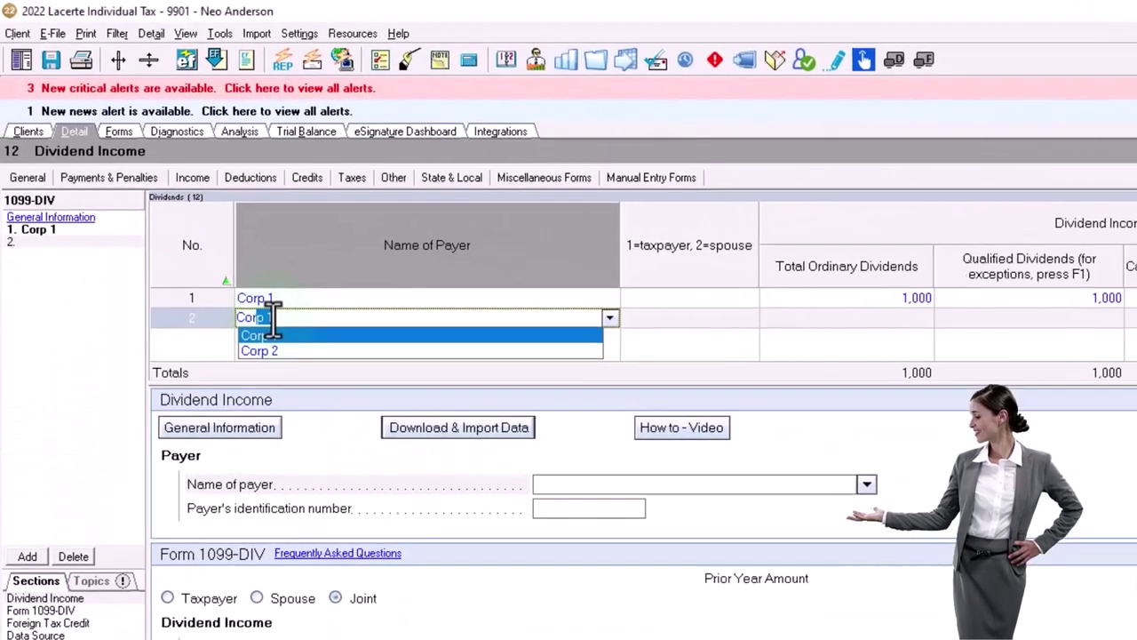
pyautogui.press('Down')
pyautogui.press('Tab')
pyautogui.press('Tab')
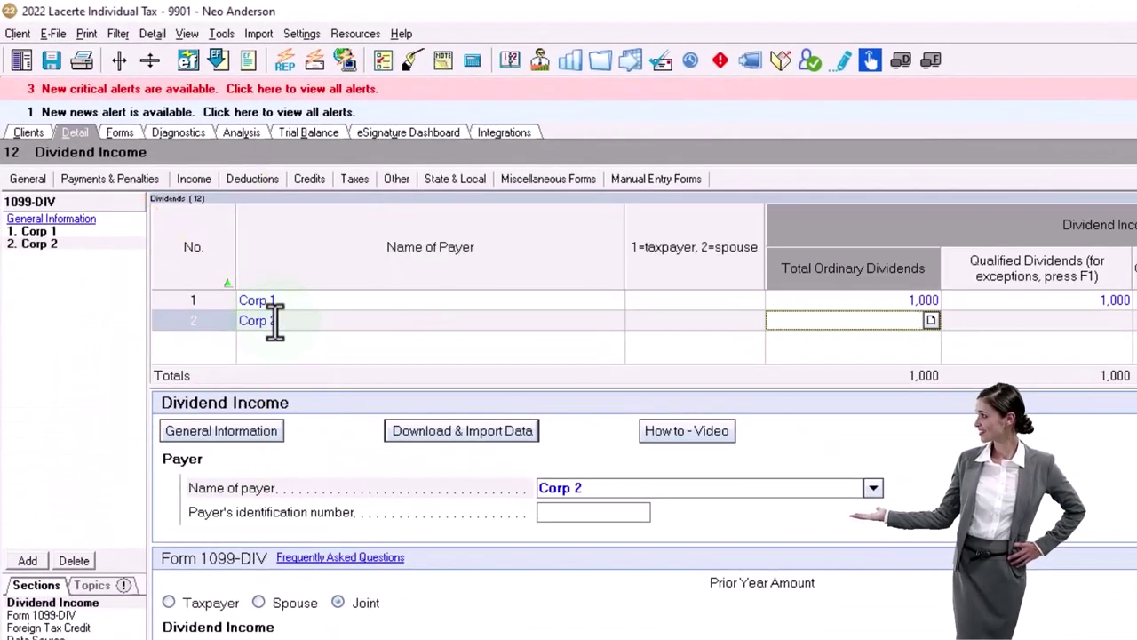
# Enter 13,000 of total ordinary dividends and 500 of qualified dividends for Corp 2.
pyautogui.write('1300')
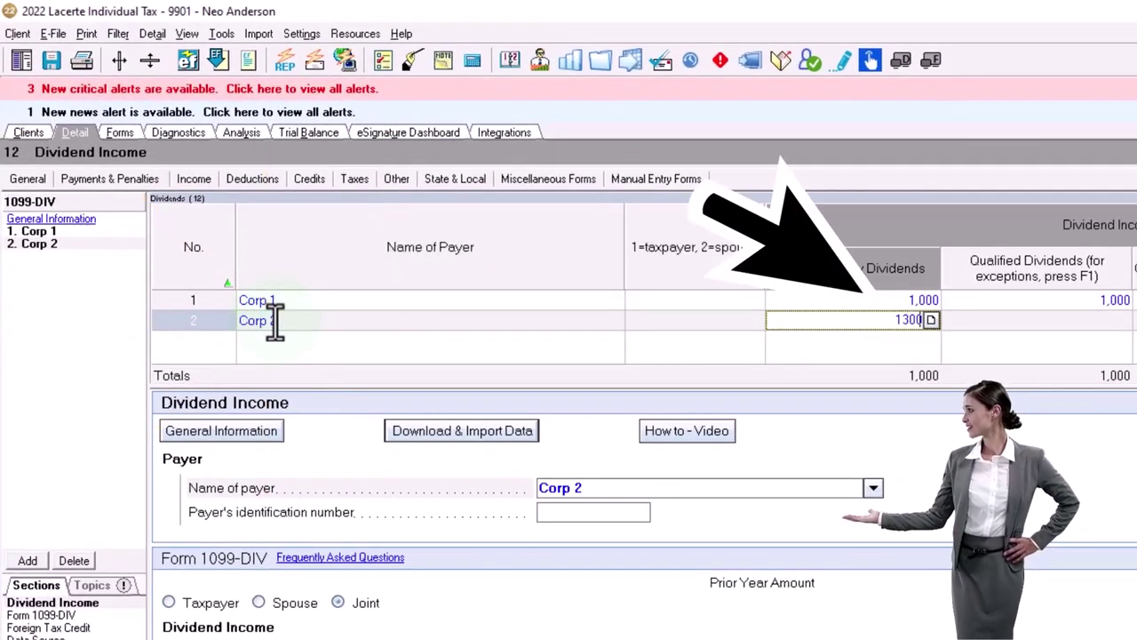
pyautogui.write('3,000')
pyautogui.press('Tab')
pyautogui.write('500')
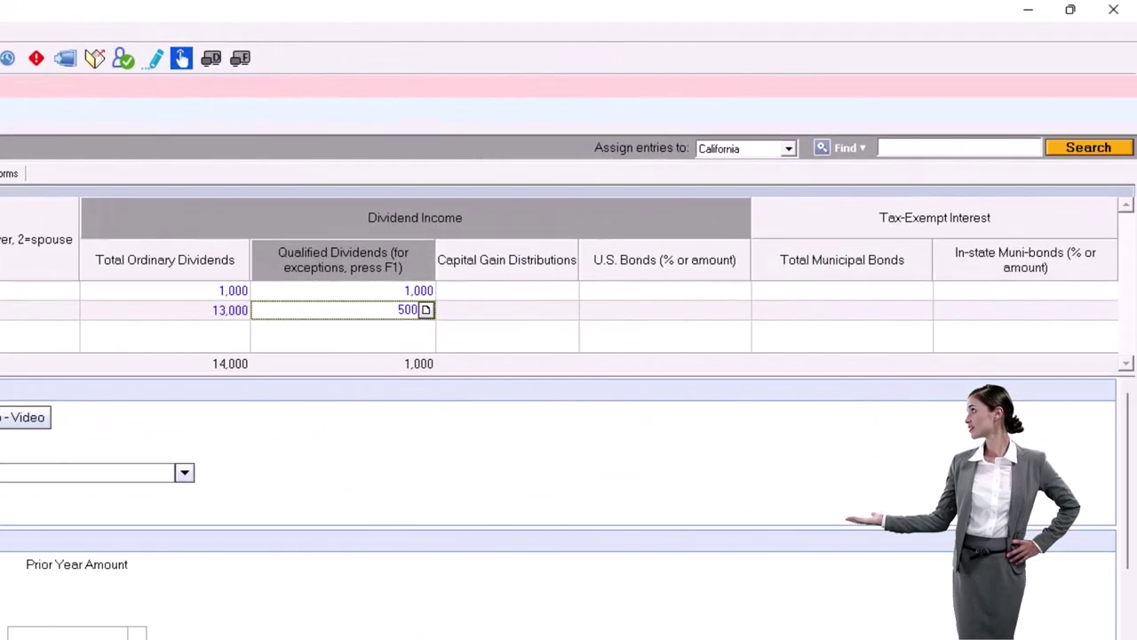
pyautogui.press('Tab')
pyautogui.click(415, 309)
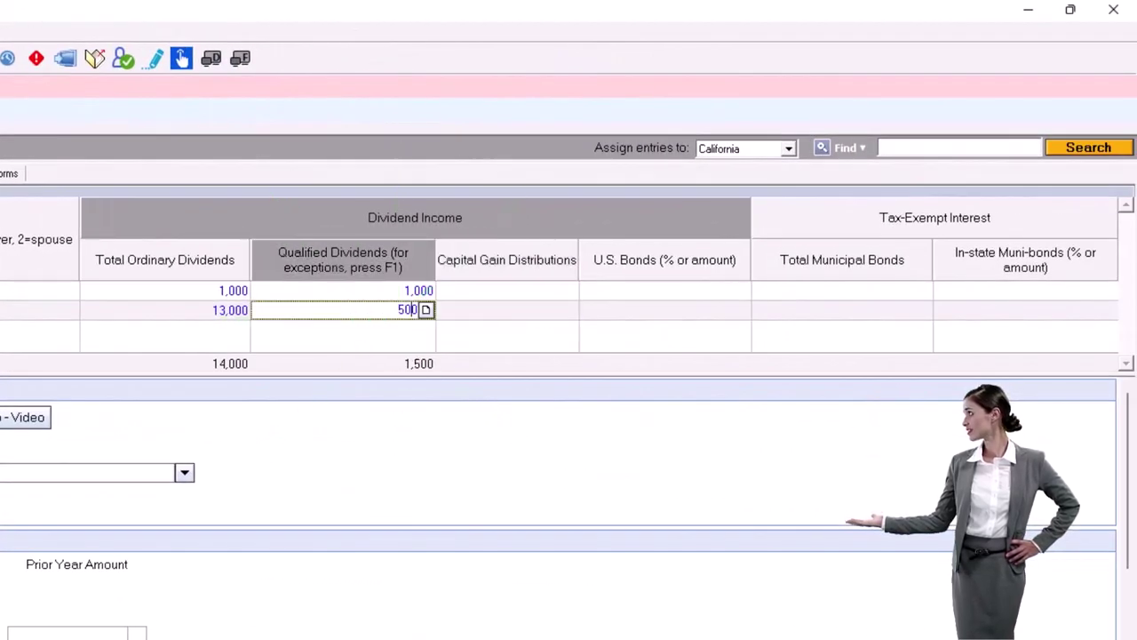
pyautogui.click(506, 309)
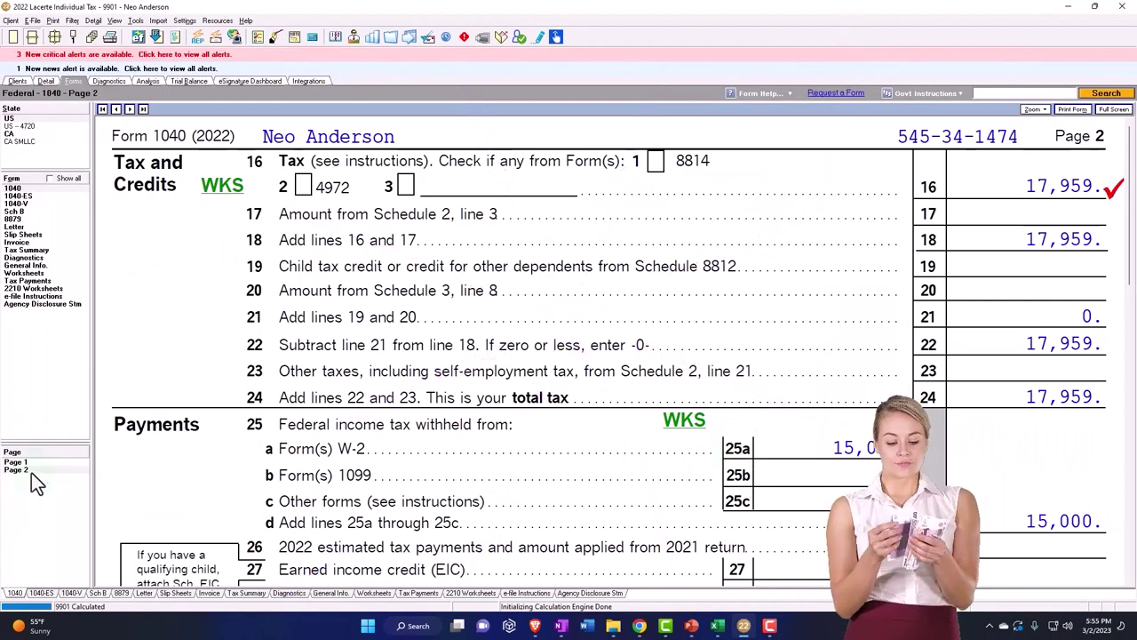
# Review the dividend lines on Form 1040 page 1 and the payers listed in Schedule B Part II.
pyautogui.click(22, 463)
pyautogui.scroll(-10, 737, 419)
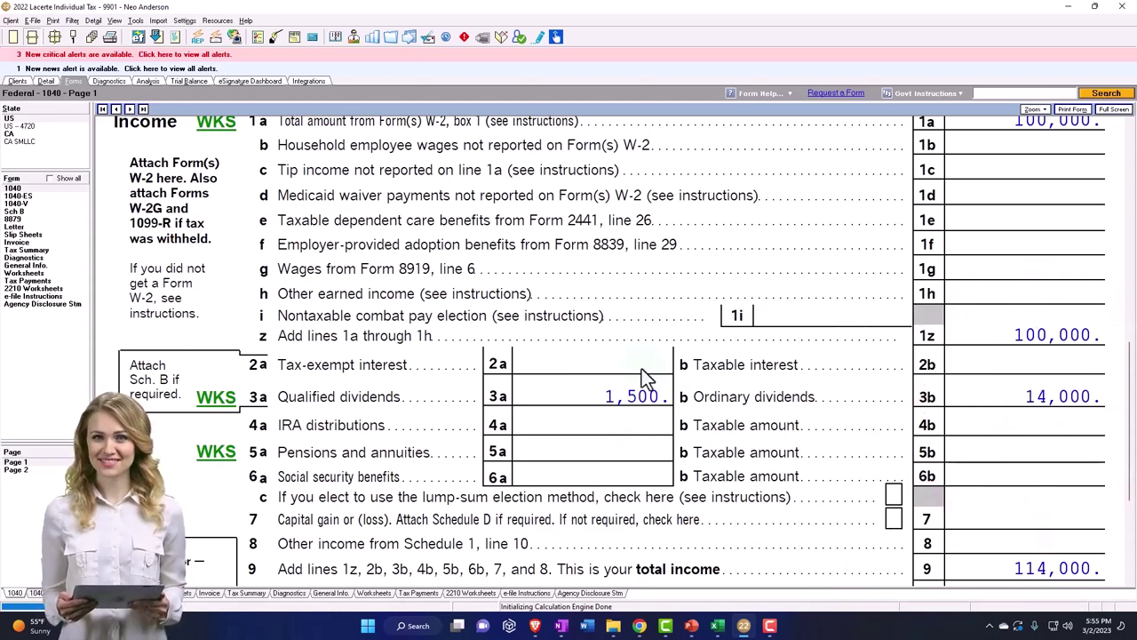
pyautogui.click(26, 212)
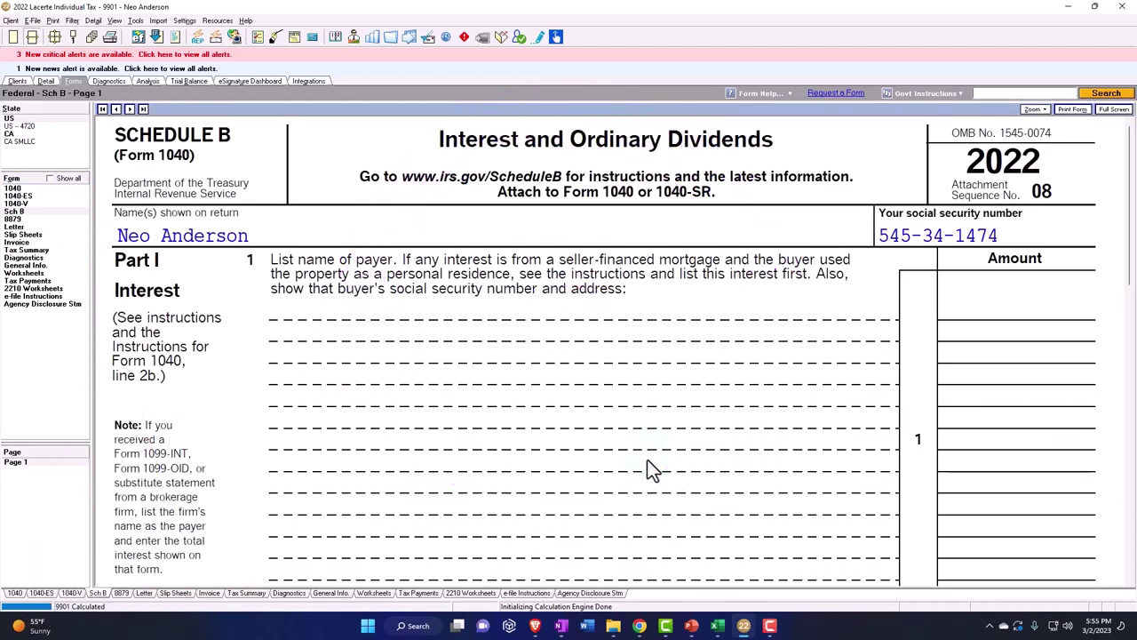
pyautogui.scroll(-6, 652, 469)
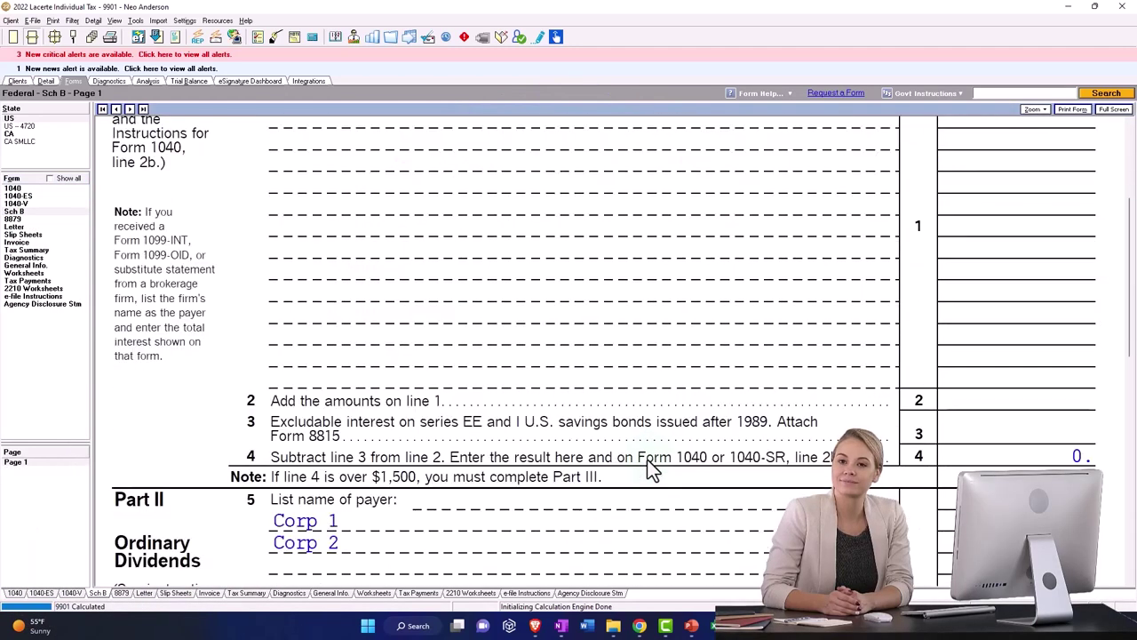
pyautogui.scroll(-3, 471, 426)
pyautogui.click(354, 274)
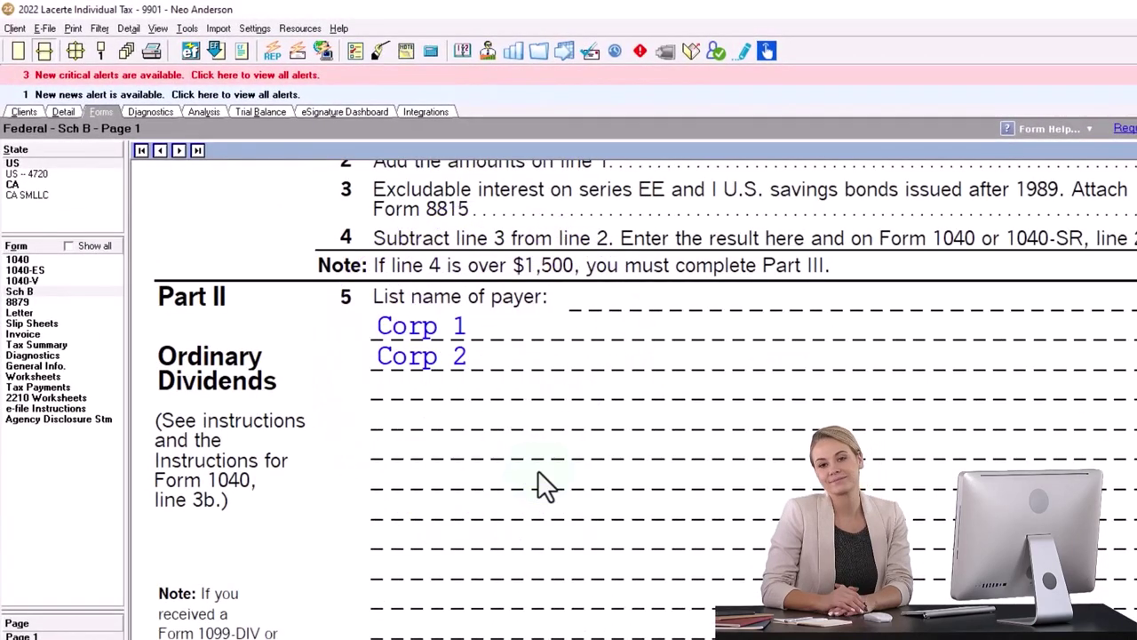
pyautogui.scroll(-3, 537, 470)
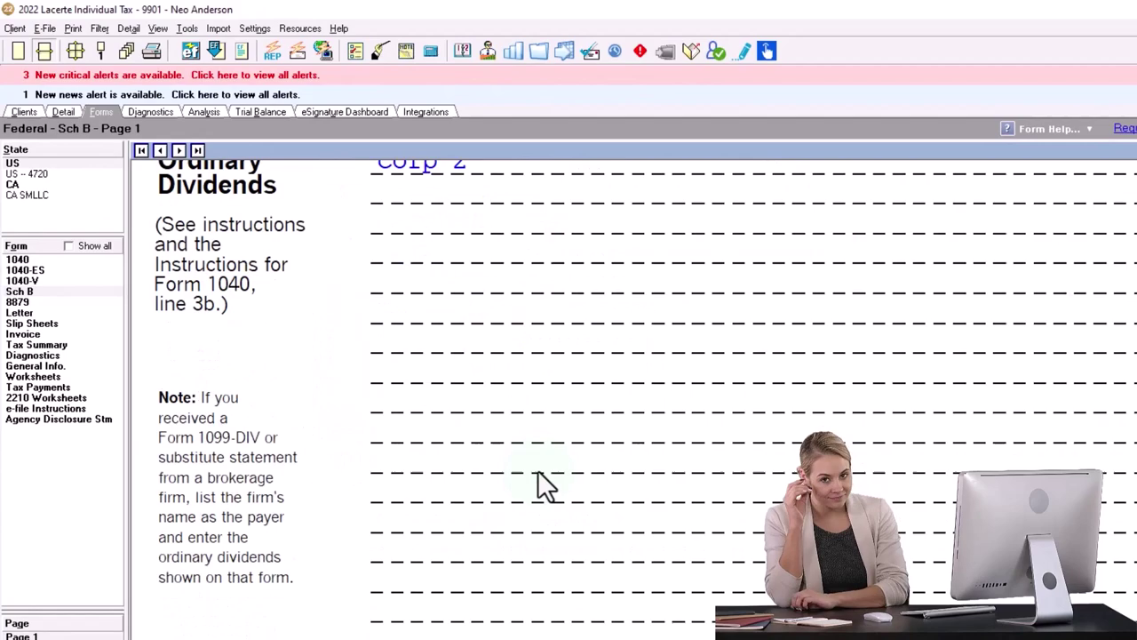
# Recheck the wages, dividends and total income on Form 1040 page 1, then switch to the Excel tax worksheet.
pyautogui.click(17, 259)
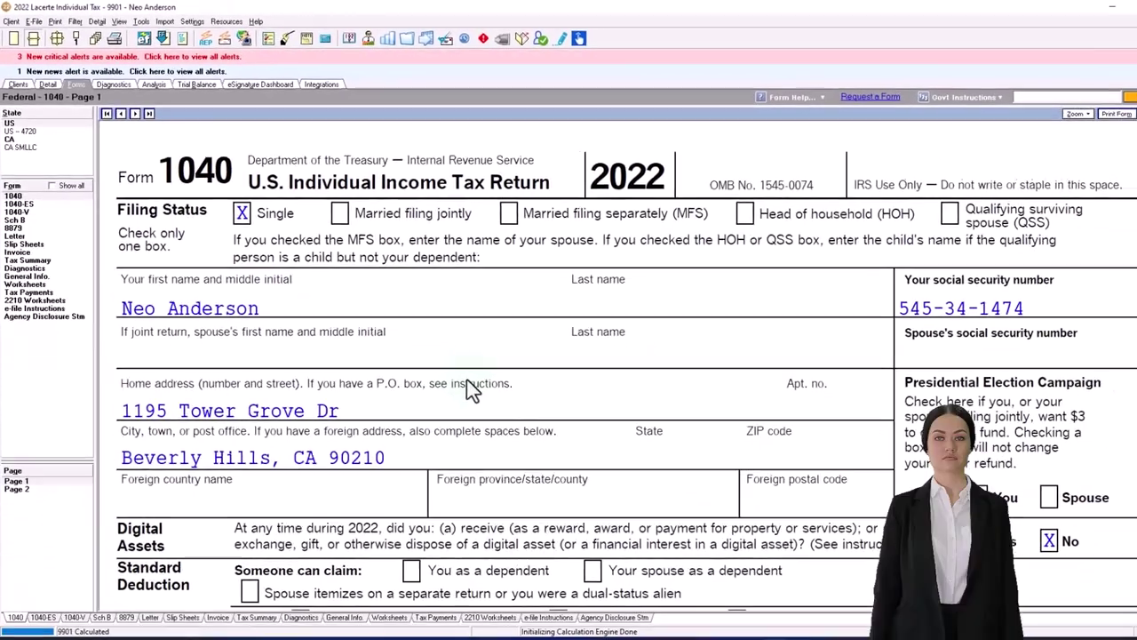
pyautogui.scroll(-10, 448, 364)
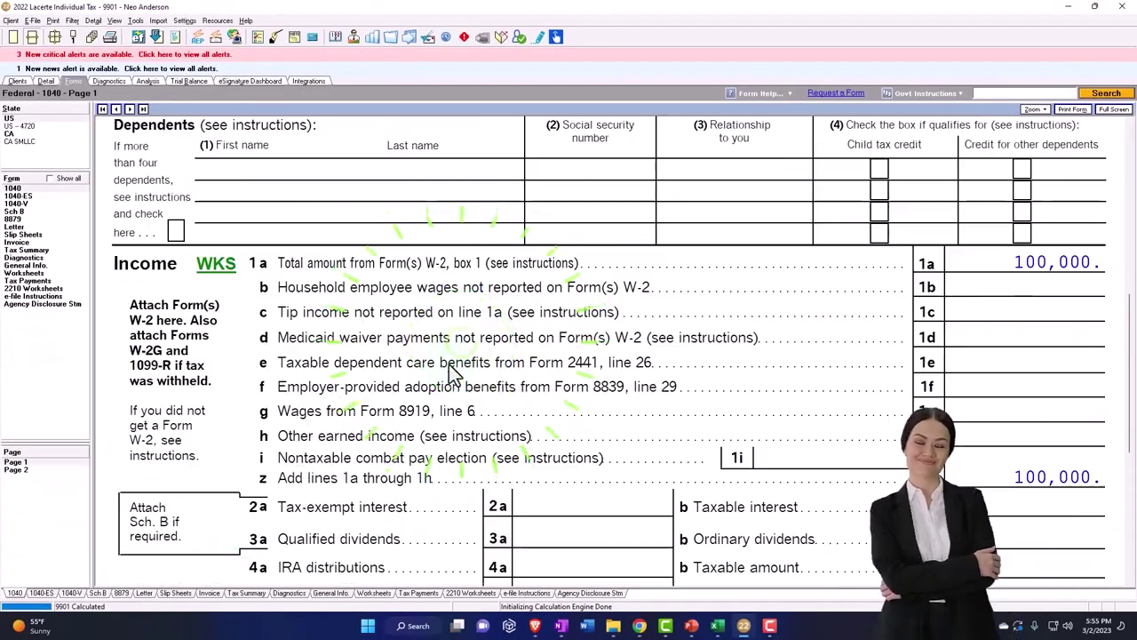
pyautogui.scroll(-1, 448, 372)
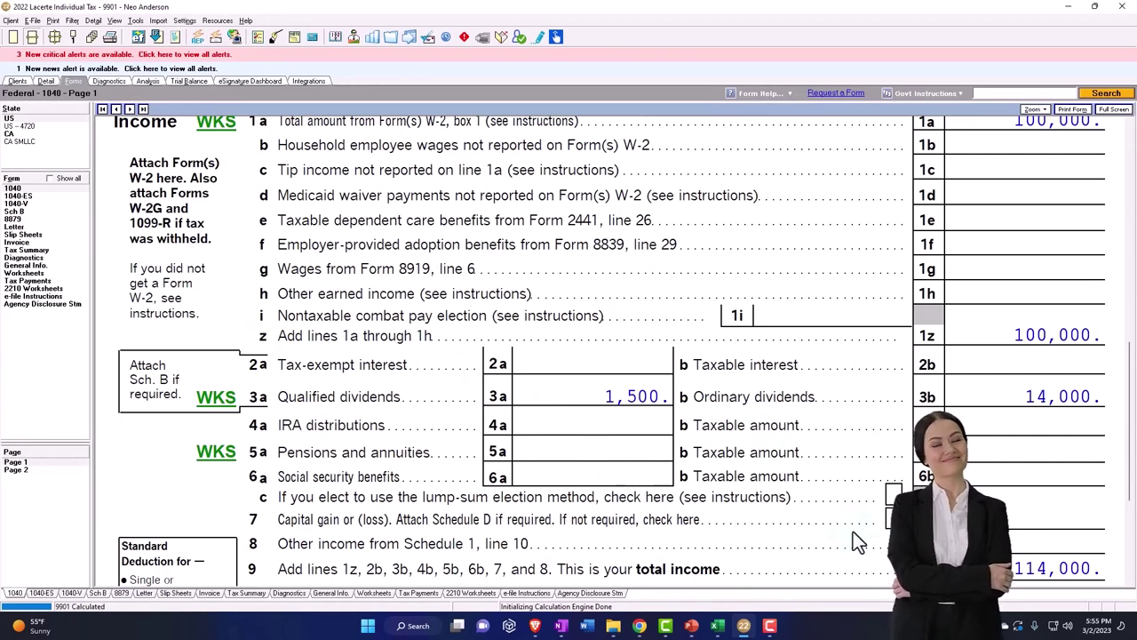
pyautogui.click(716, 626)
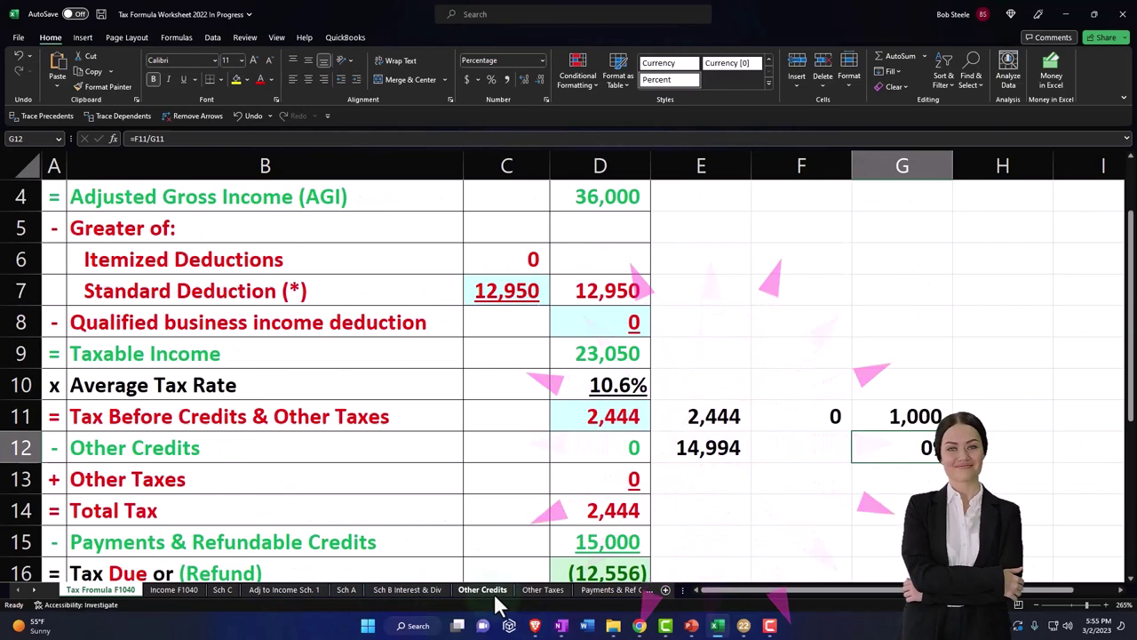
# On the Sch B Interest & Div sheet, add the heading Qualified in E16 beside the Dividends heading.
pyautogui.click(402, 590)
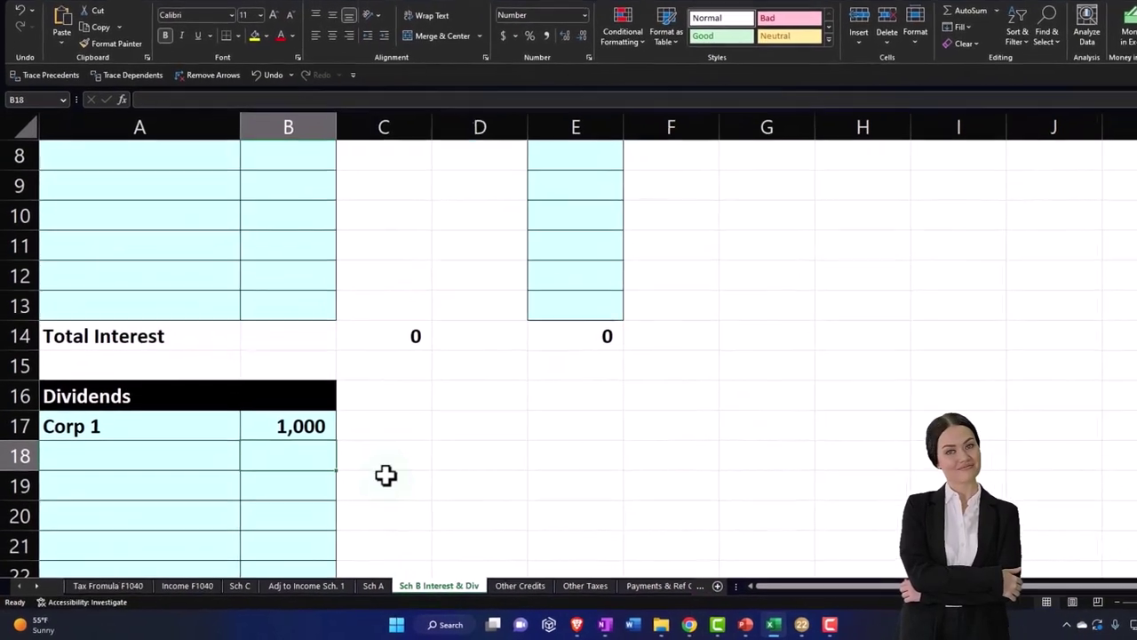
pyautogui.scroll(-2, 386, 475)
pyautogui.moveTo(125, 239); pyautogui.dragTo(293, 511)
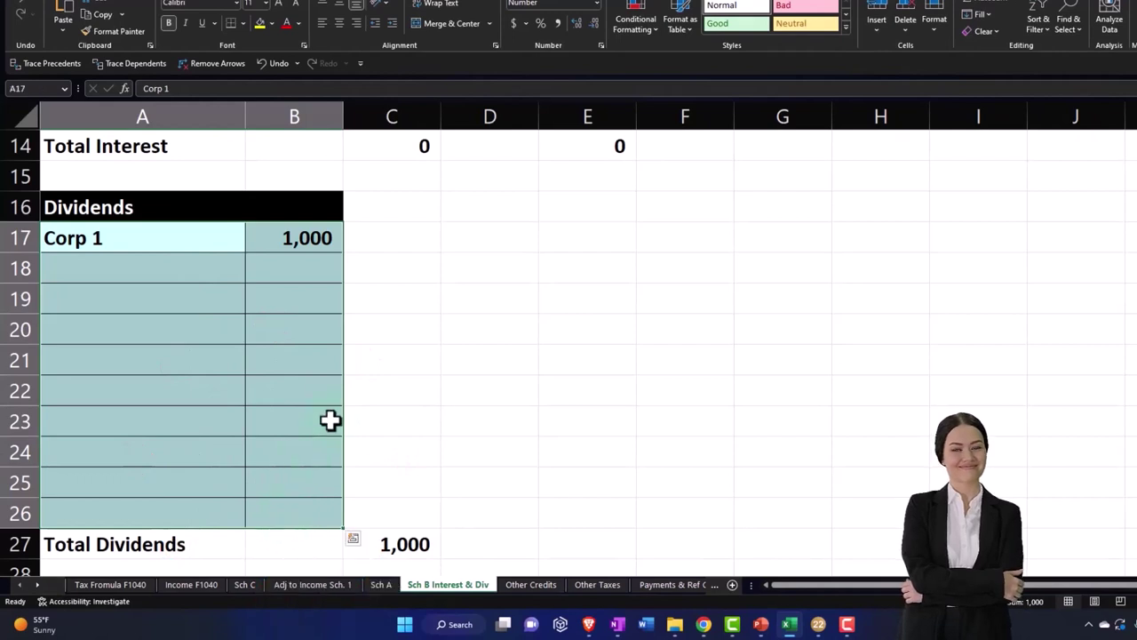
pyautogui.scroll(1, 612, 361)
pyautogui.click(580, 333)
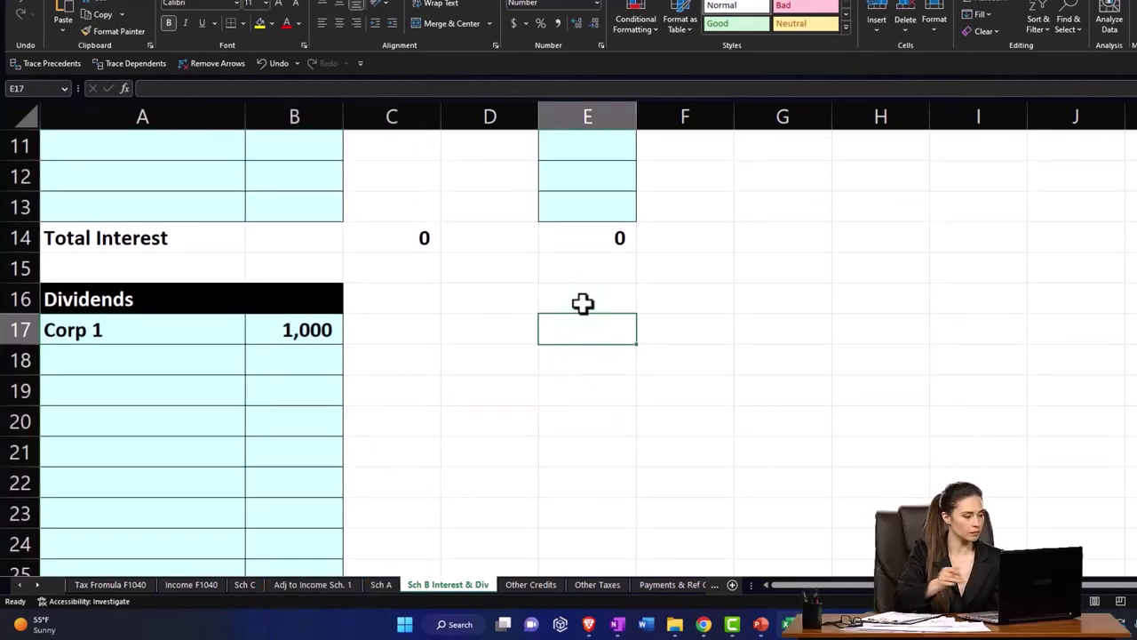
pyautogui.write('qUALI')
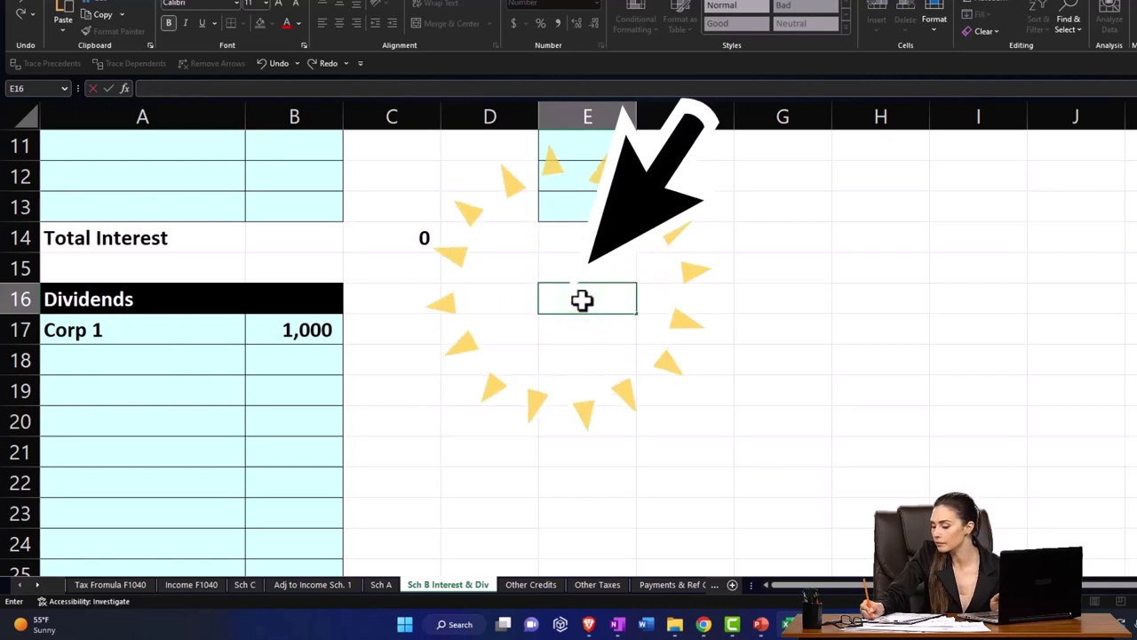
pyautogui.write('fie')
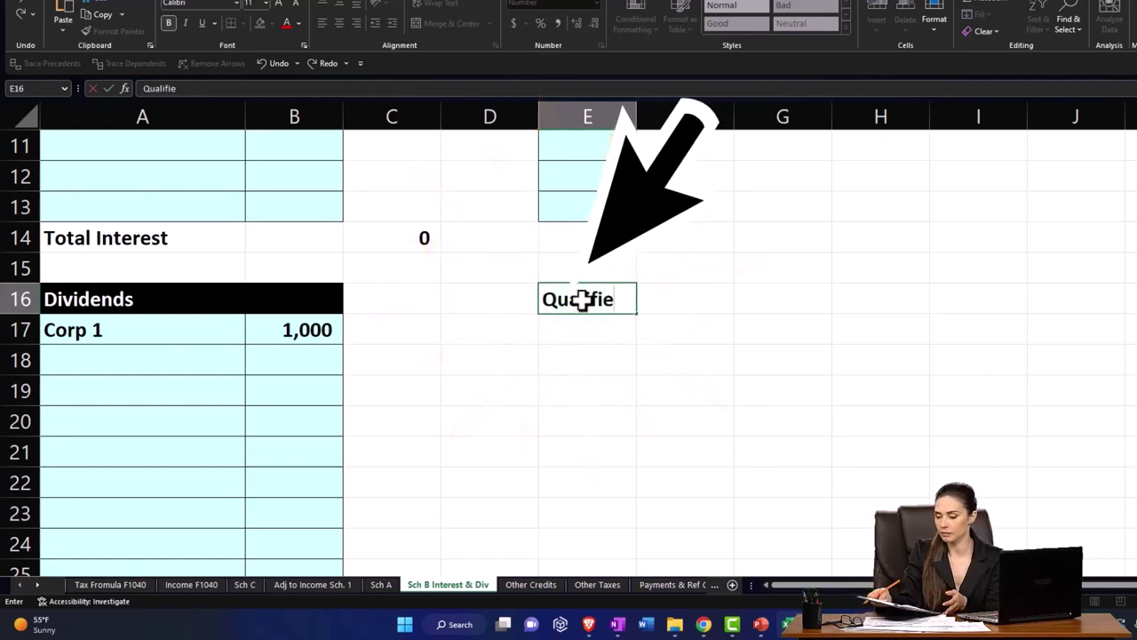
pyautogui.write('d')
pyautogui.press('Return')
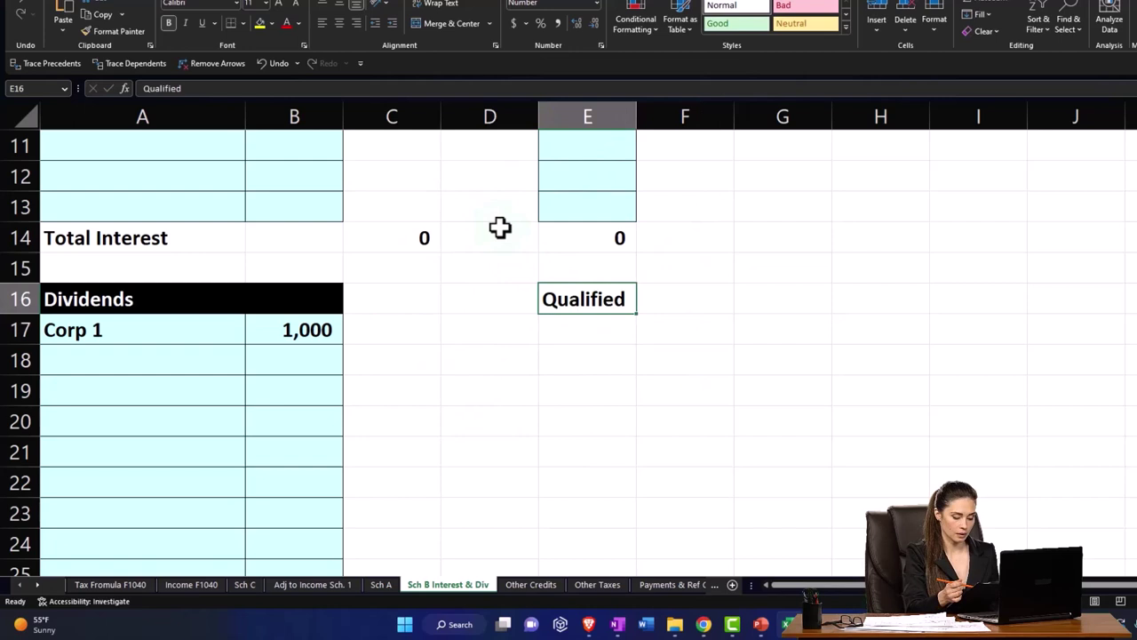
# Format the Qualified heading in E16 with a black fill and centered white text.
pyautogui.click(272, 24)
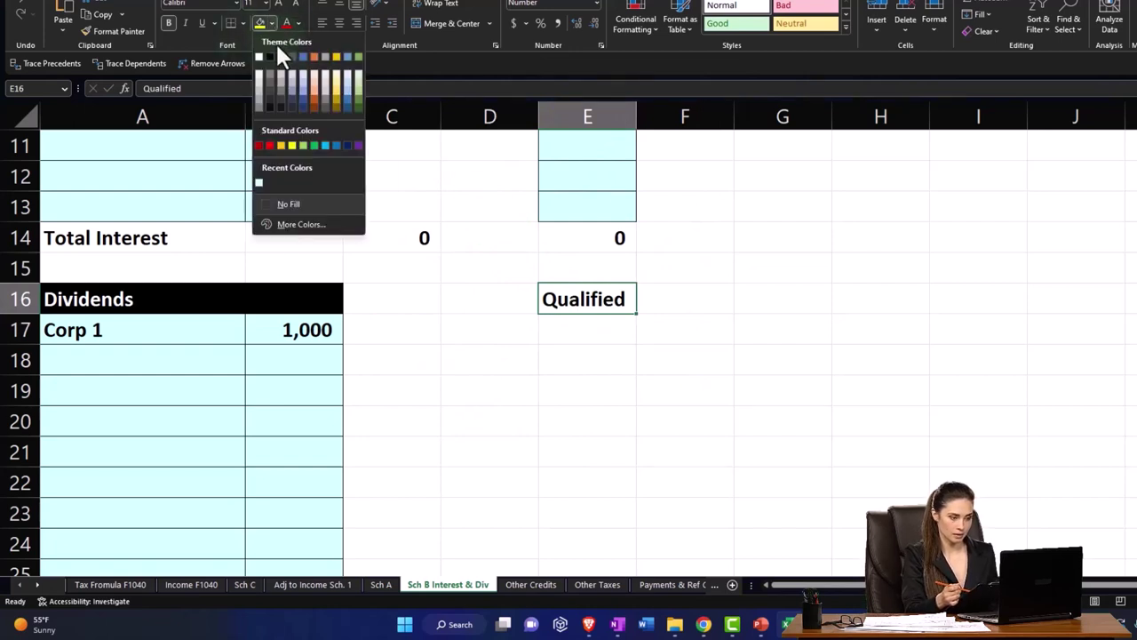
pyautogui.click(271, 57)
pyautogui.click(298, 23)
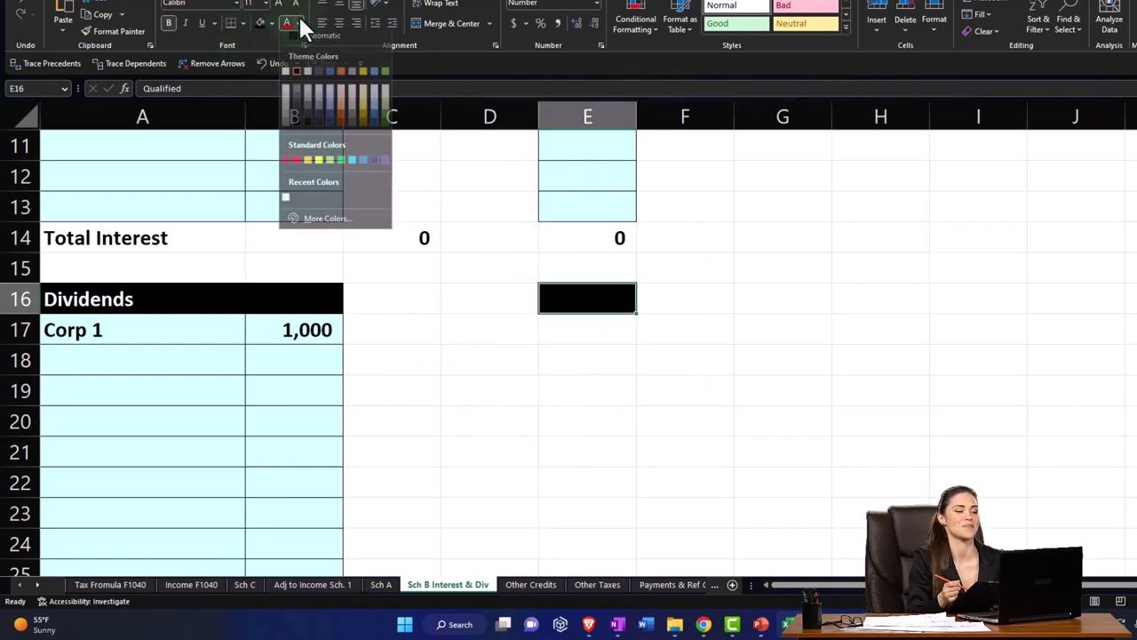
pyautogui.click(286, 78)
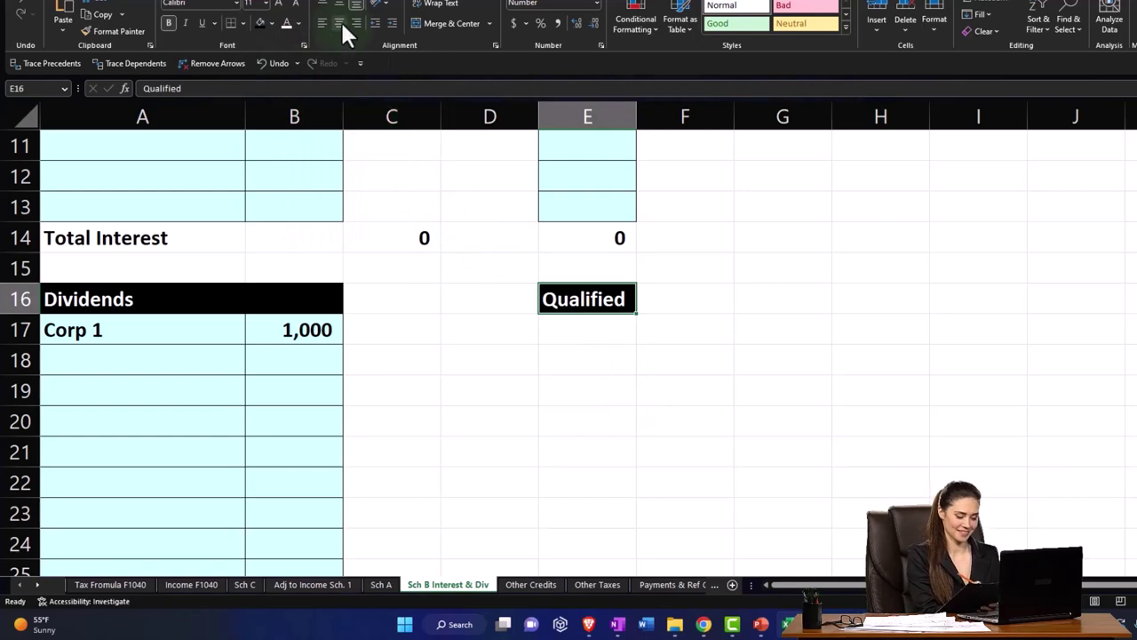
# Apply all borders and the recently used light-blue fill to E17:E26 under the Qualified heading.
pyautogui.moveTo(589, 333); pyautogui.dragTo(566, 501)
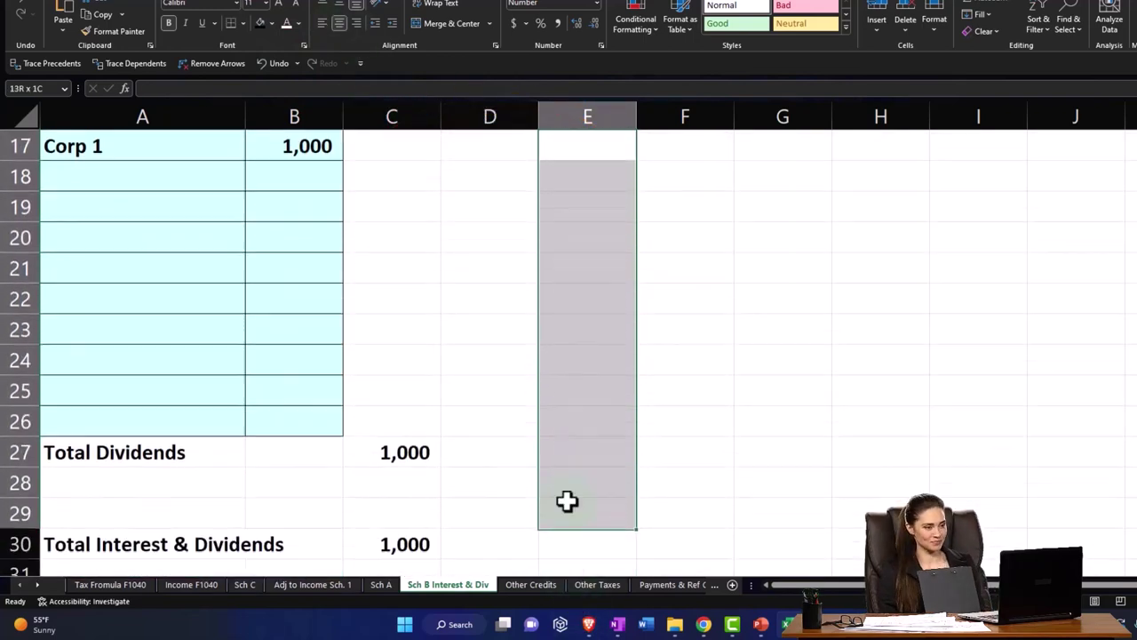
pyautogui.click(241, 26)
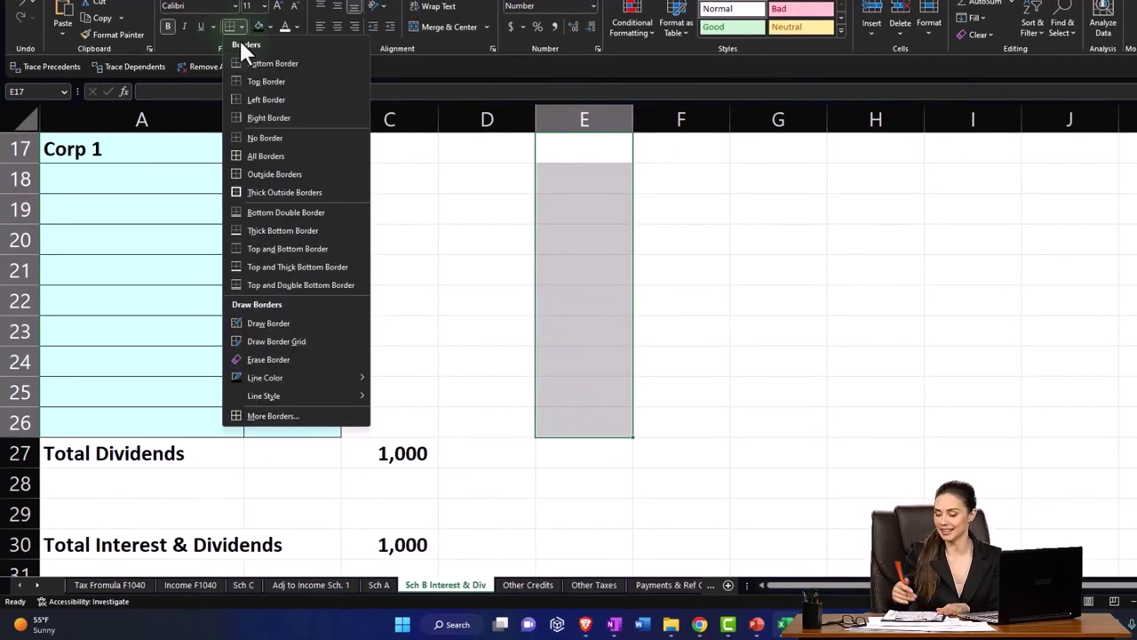
pyautogui.click(249, 149)
pyautogui.click(272, 24)
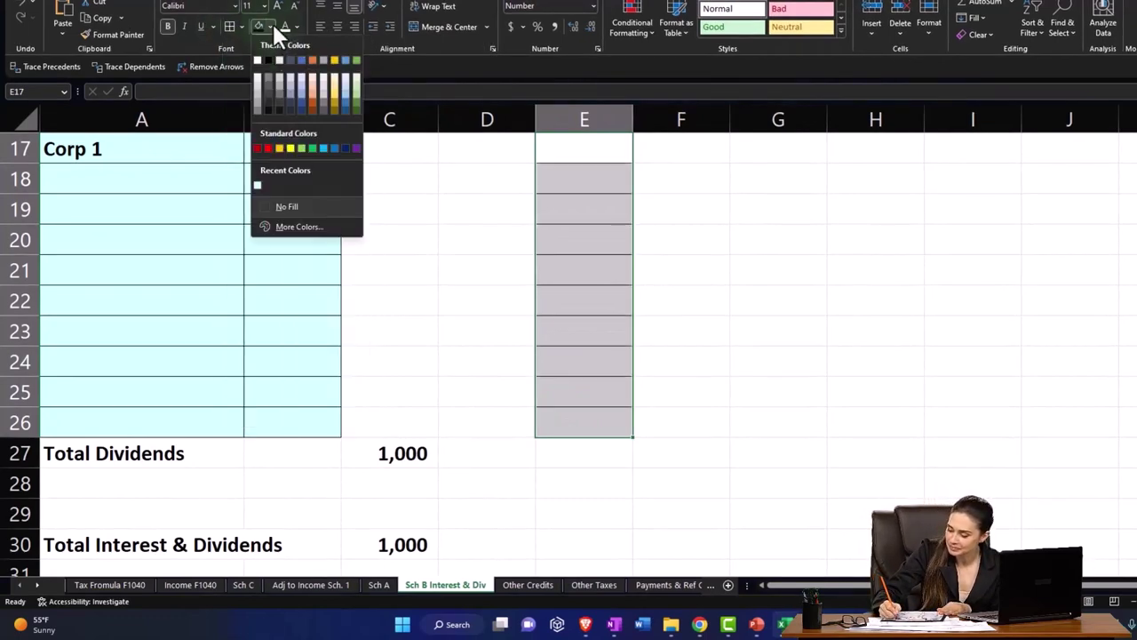
pyautogui.click(257, 184)
pyautogui.click(274, 311)
pyautogui.scroll(2, 353, 324)
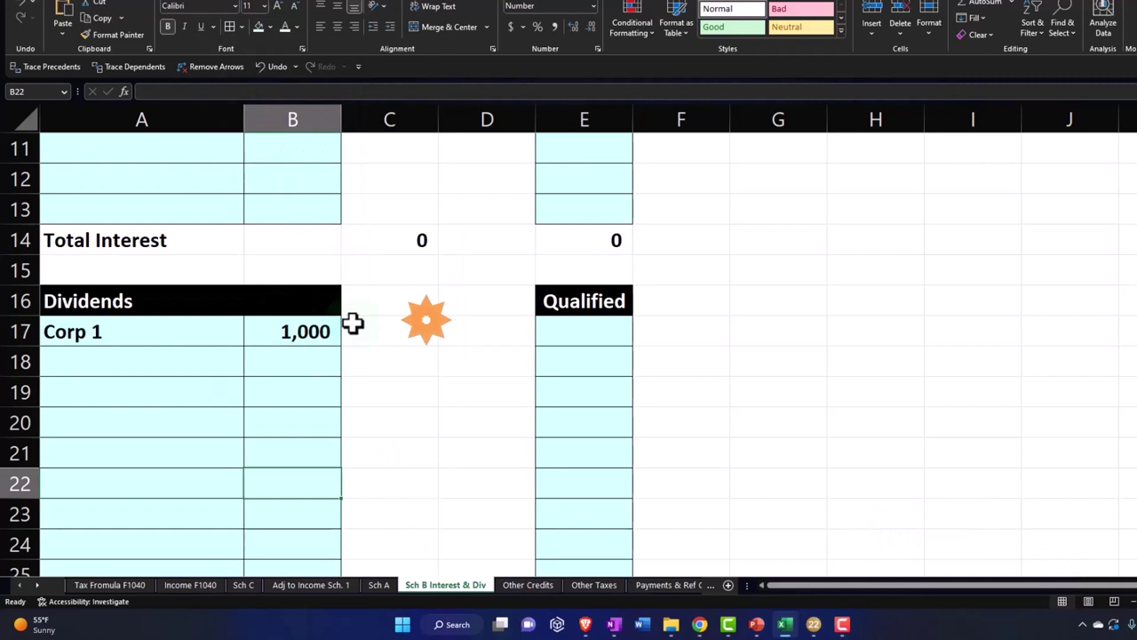
# Enter 1,000 of qualified dividends for Corp 1 in E17.
pyautogui.click(604, 331)
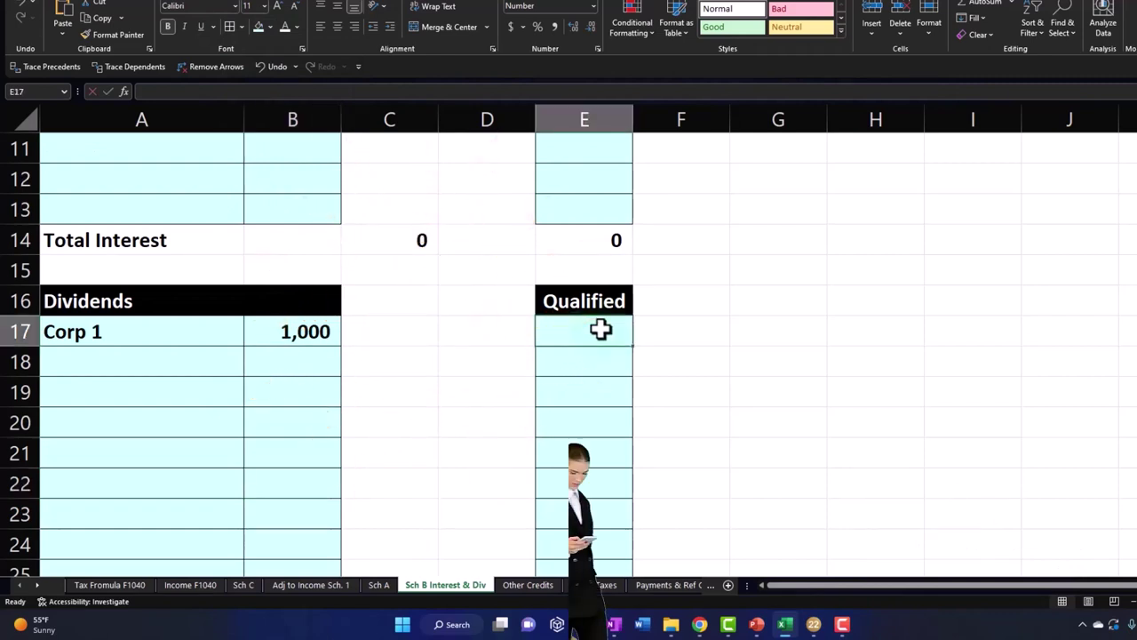
pyautogui.write('200')
pyautogui.hotkey('ctrl', 'Return')
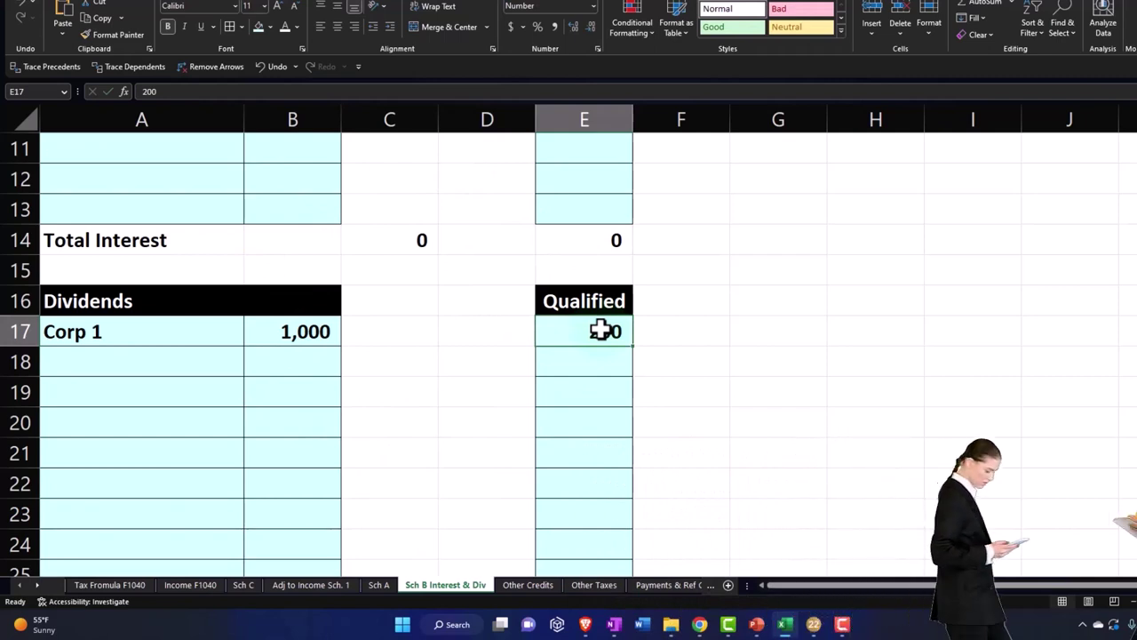
pyautogui.write('1000')
pyautogui.press('Return')
pyautogui.click(591, 314)
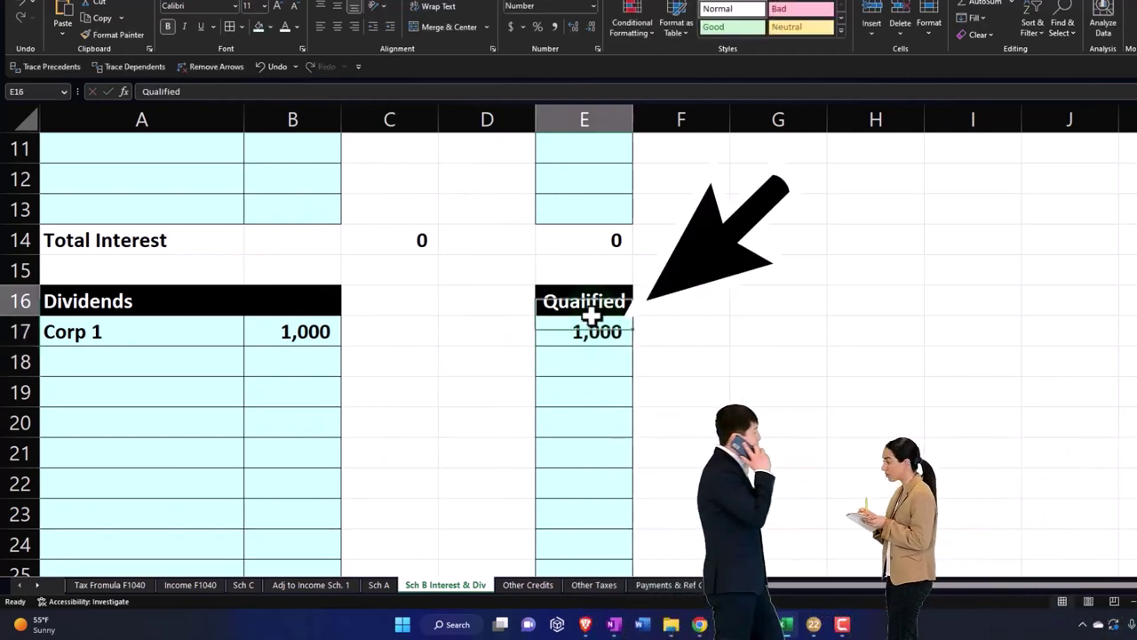
# Run a spell check on the Qualified heading and its first amount in E16:E17.
pyautogui.moveTo(592, 314); pyautogui.dragTo(571, 334)
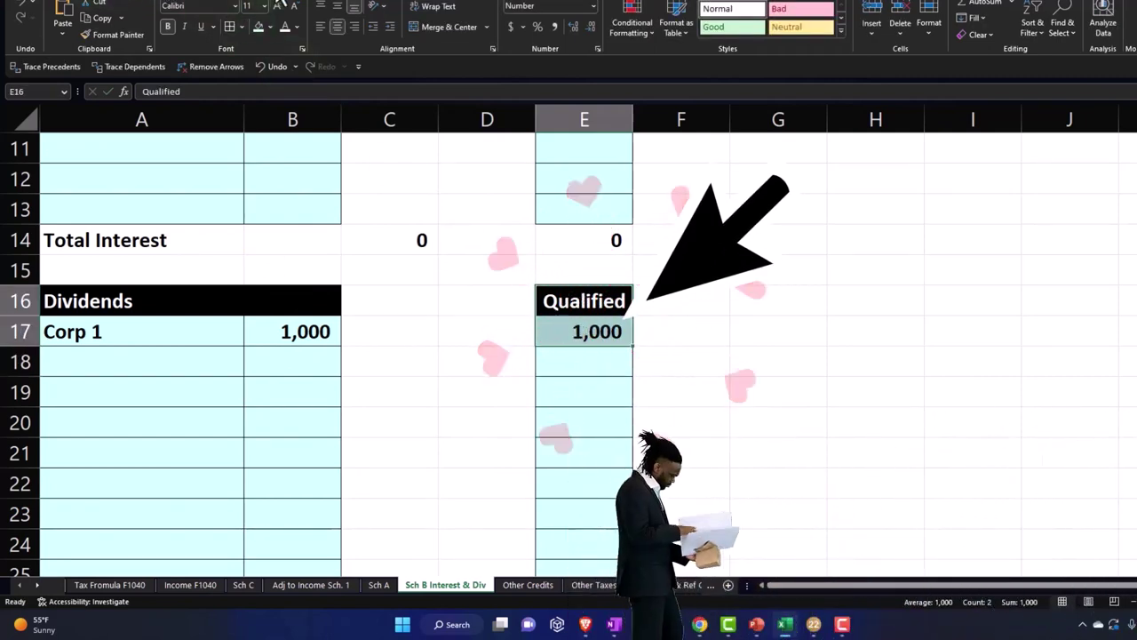
pyautogui.click(152, 4)
pyautogui.click(25, 16)
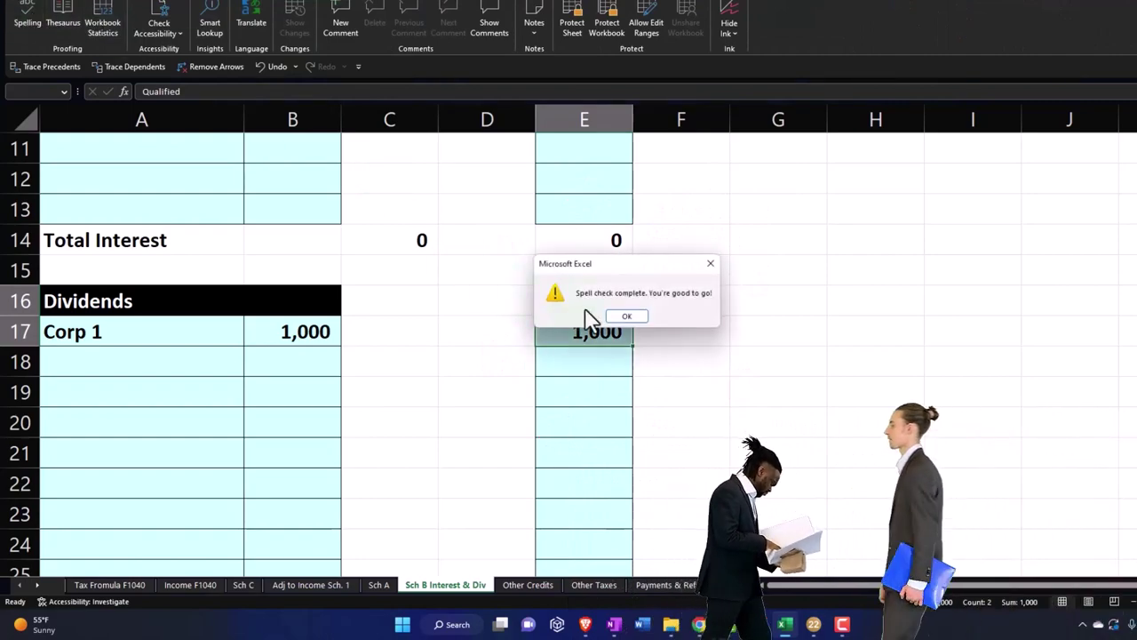
pyautogui.click(627, 318)
pyautogui.click(426, 439)
# Review the Tax Formula 2022 sheet and the capital gain distribution box on Form 1099-DIV, ending in Lacerte.
pyautogui.click(133, 587)
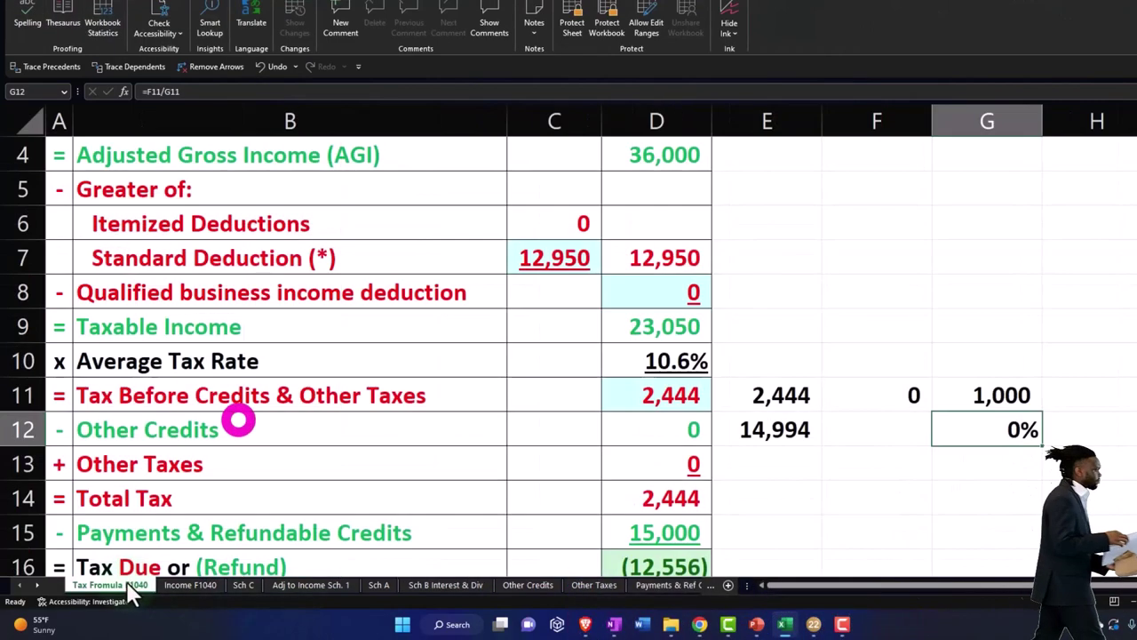
pyautogui.scroll(1, 454, 365)
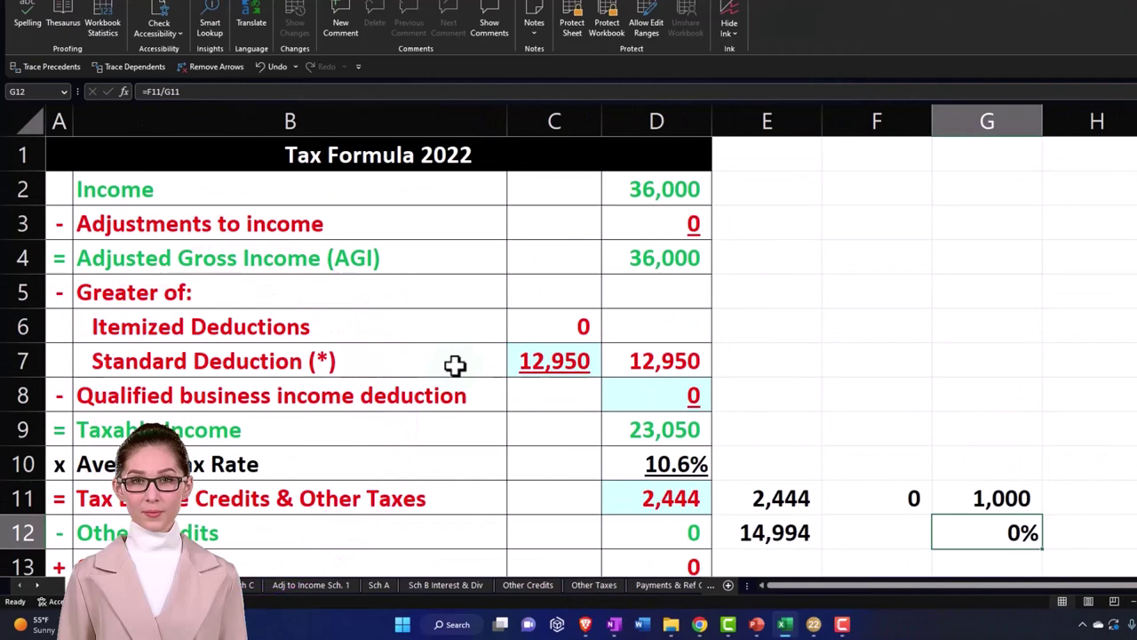
pyautogui.click(816, 626)
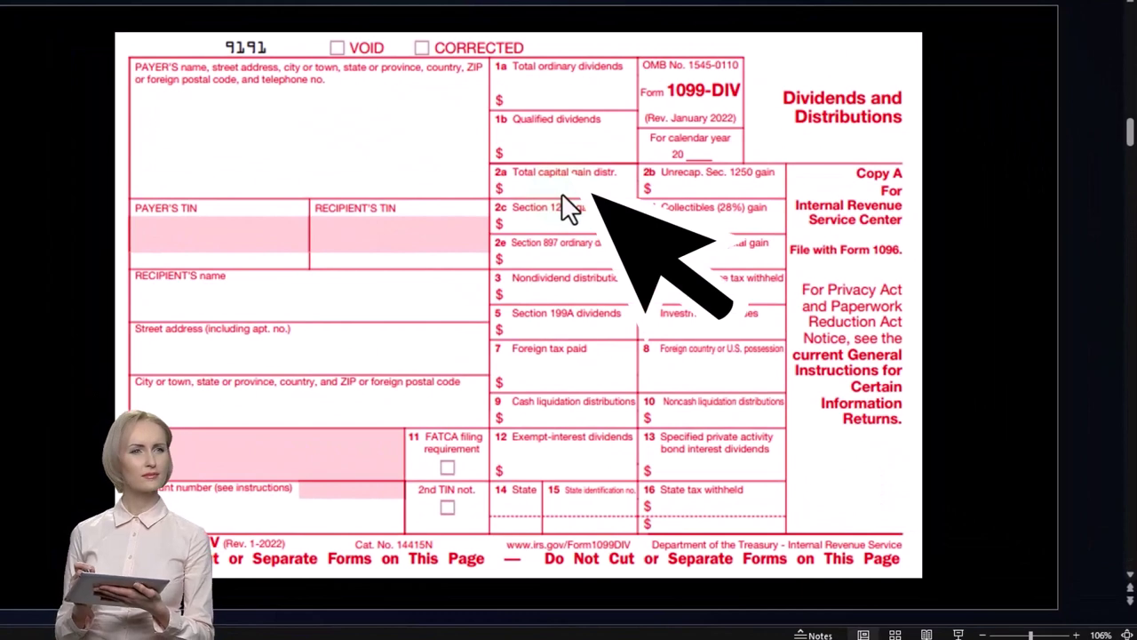
pyautogui.click(562, 193)
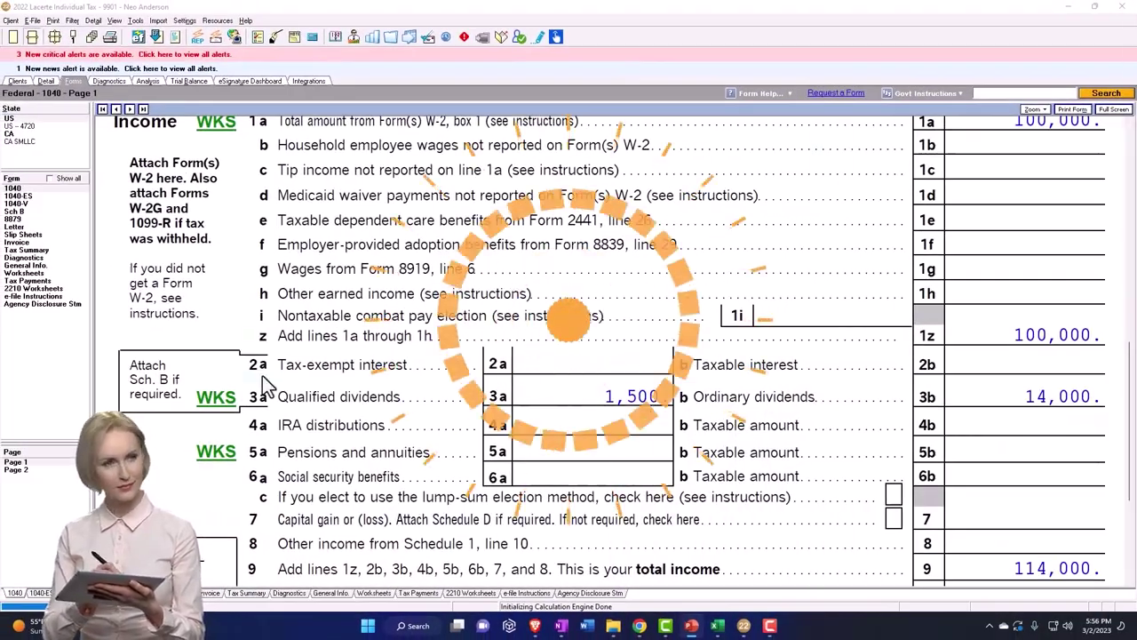
# Enter 300 of capital gain distributions for Corp 2 and check Form 1040 line 7 and the page 2 tax.
pyautogui.click(49, 83)
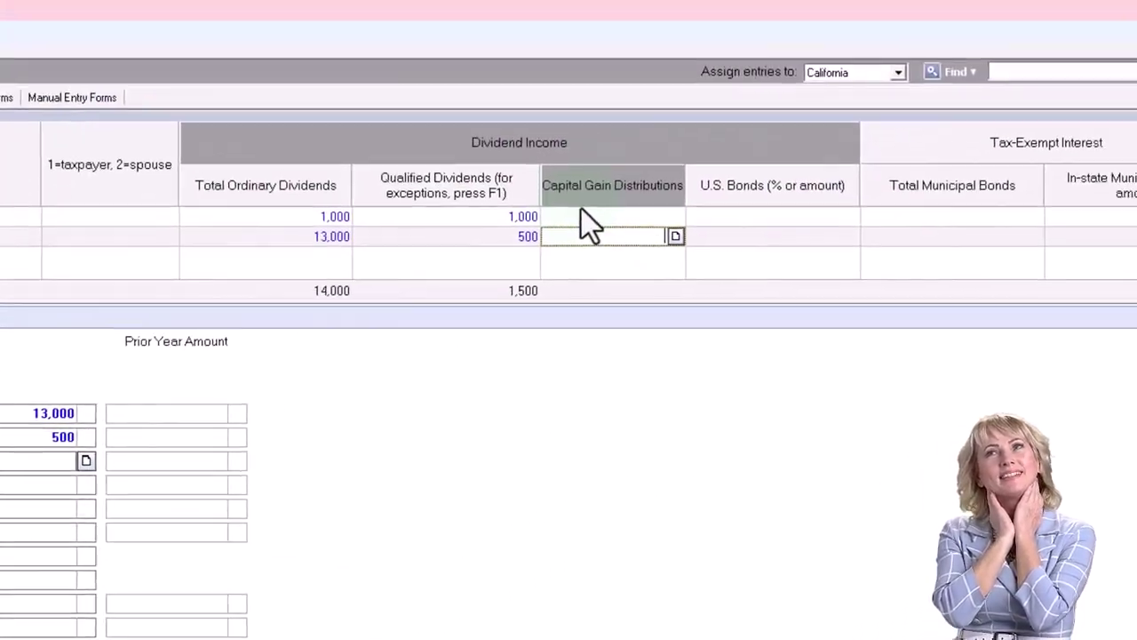
pyautogui.click(512, 254)
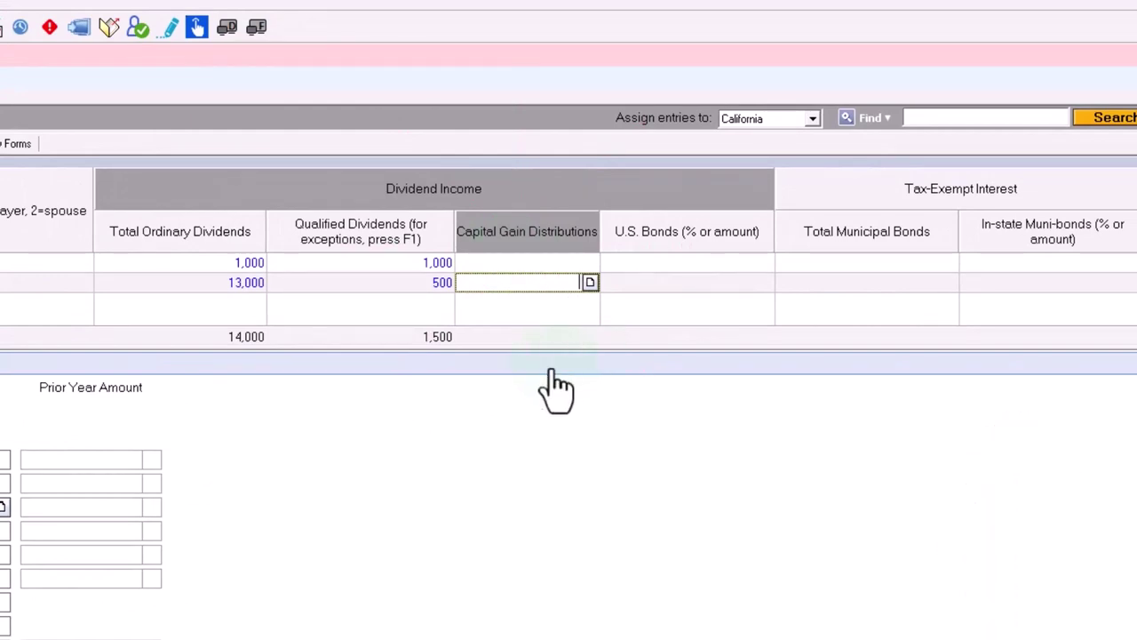
pyautogui.write('300')
pyautogui.press('Tab')
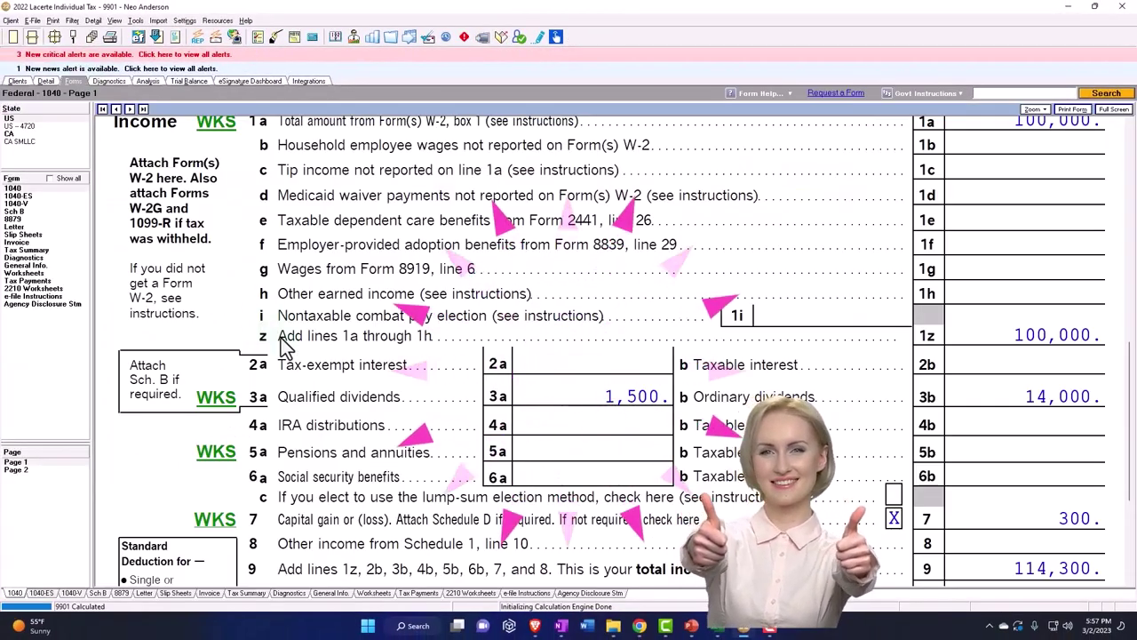
pyautogui.scroll(-1, 459, 418)
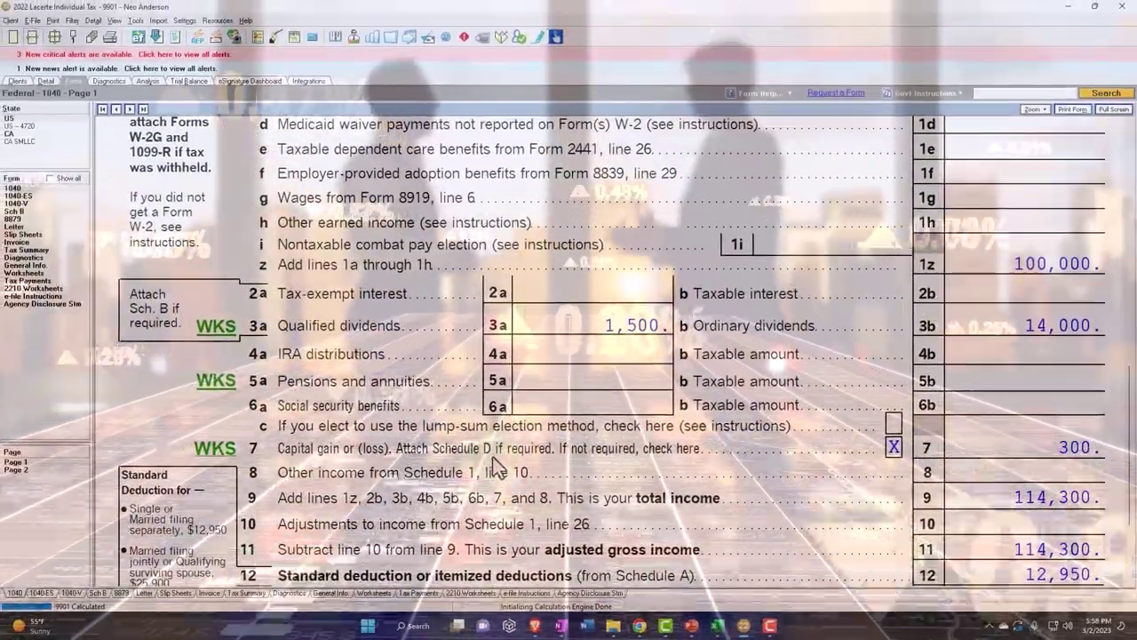
pyautogui.scroll(-5, 484, 435)
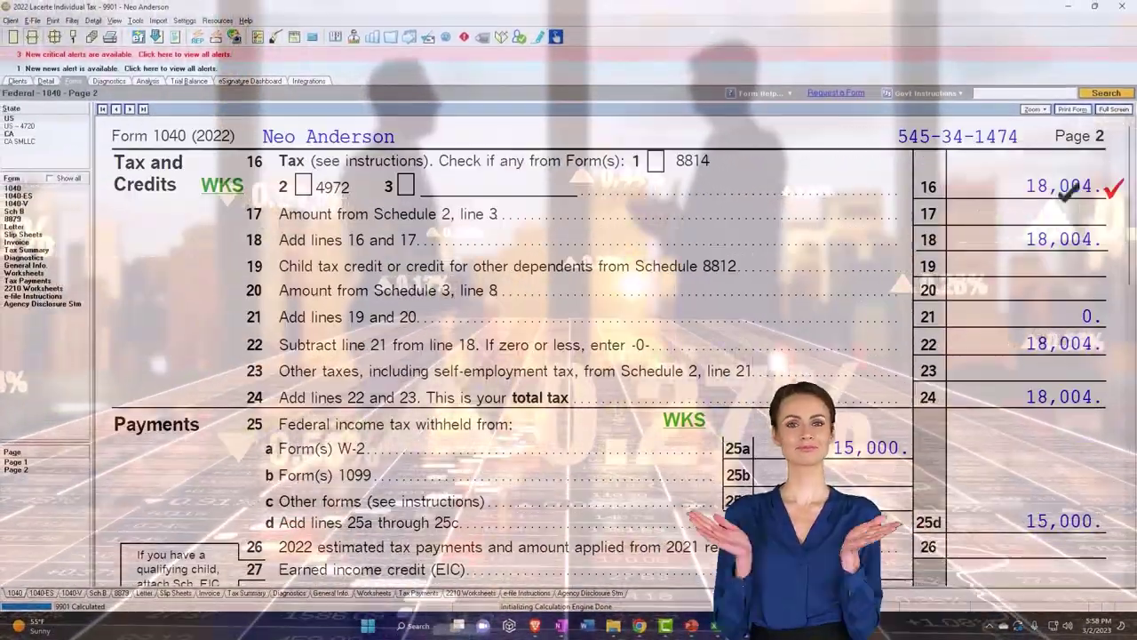